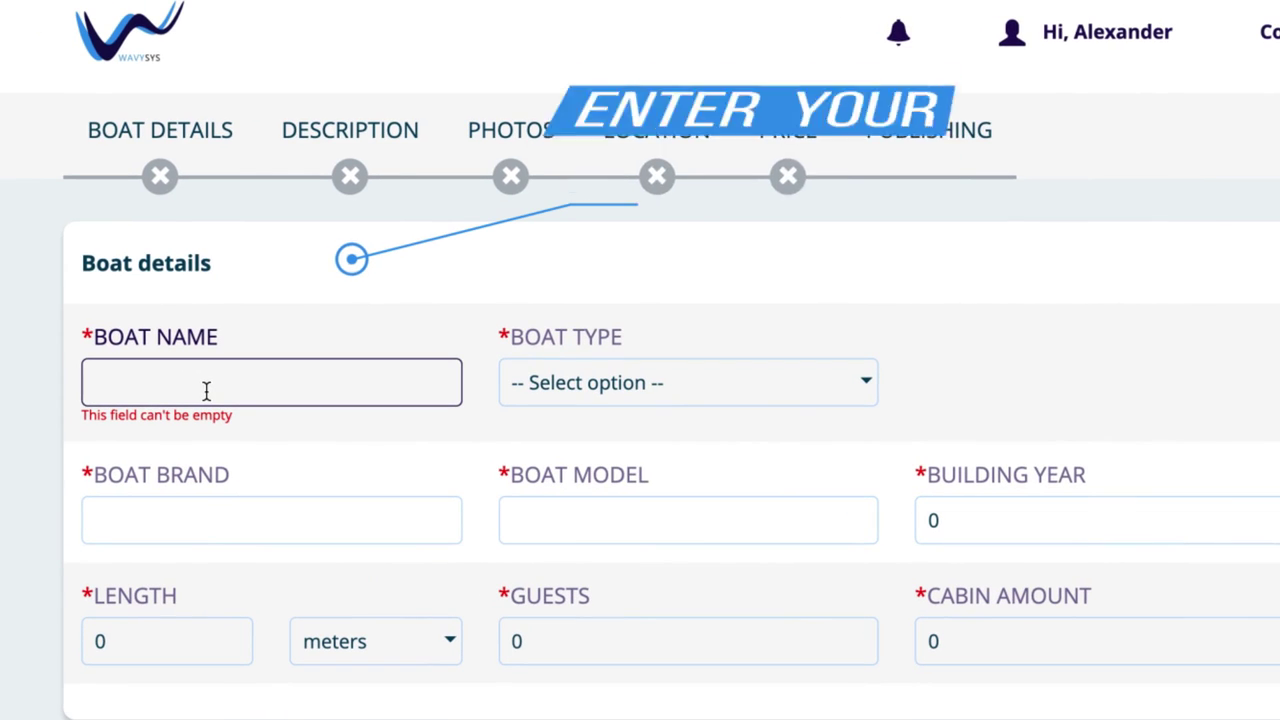
- Name the boat GOLD ONE, a 2016 BENETEAU OCEANIS 48 sailing boat, owner-skippered
text(G)
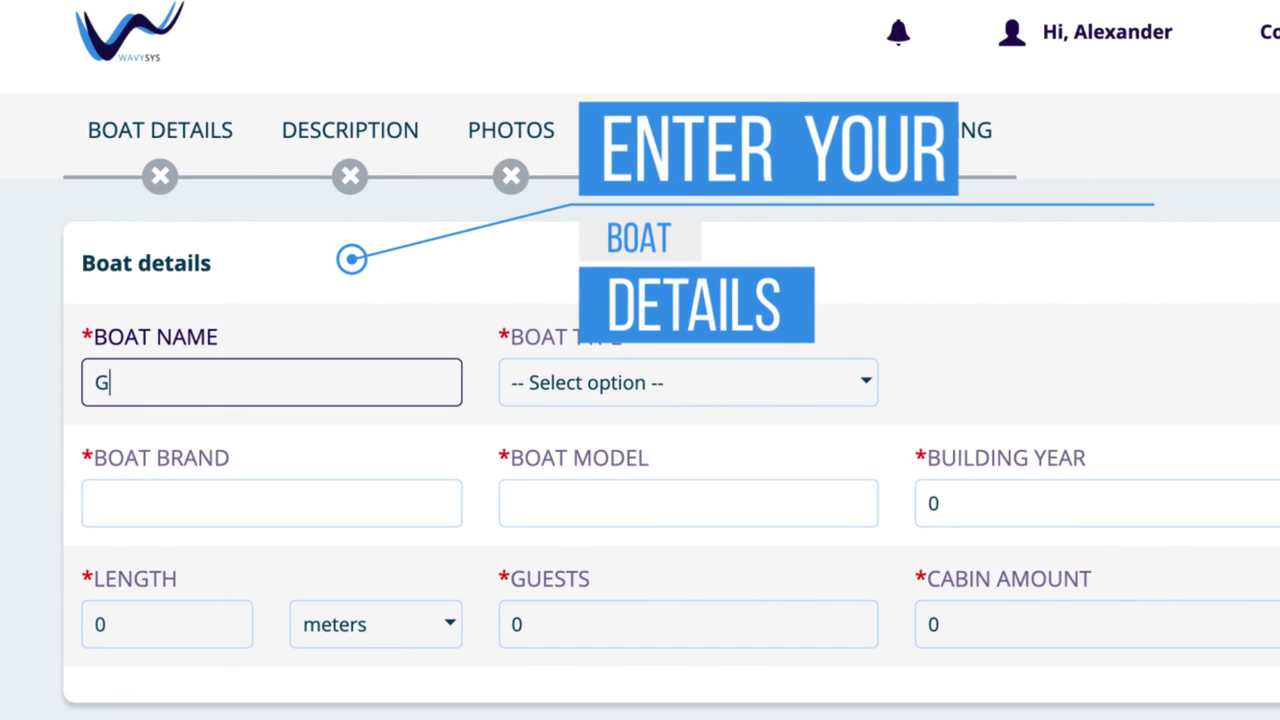
text(OLD)
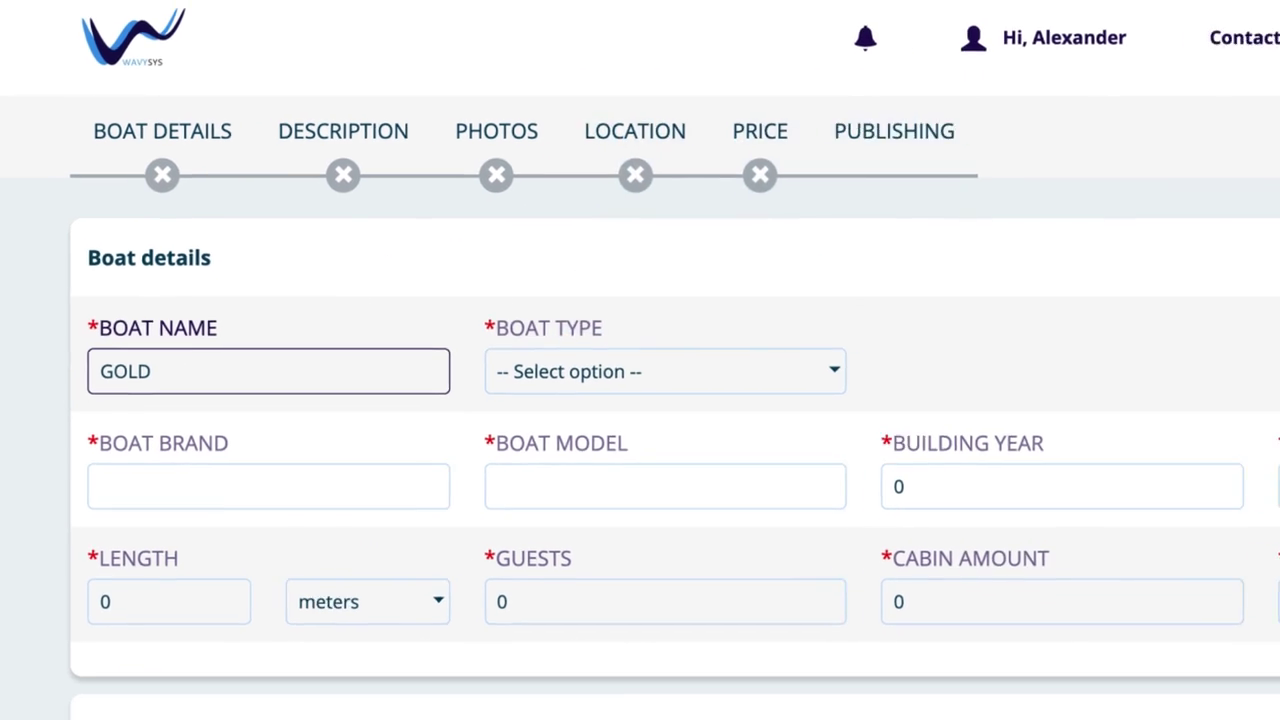
text( ONE)
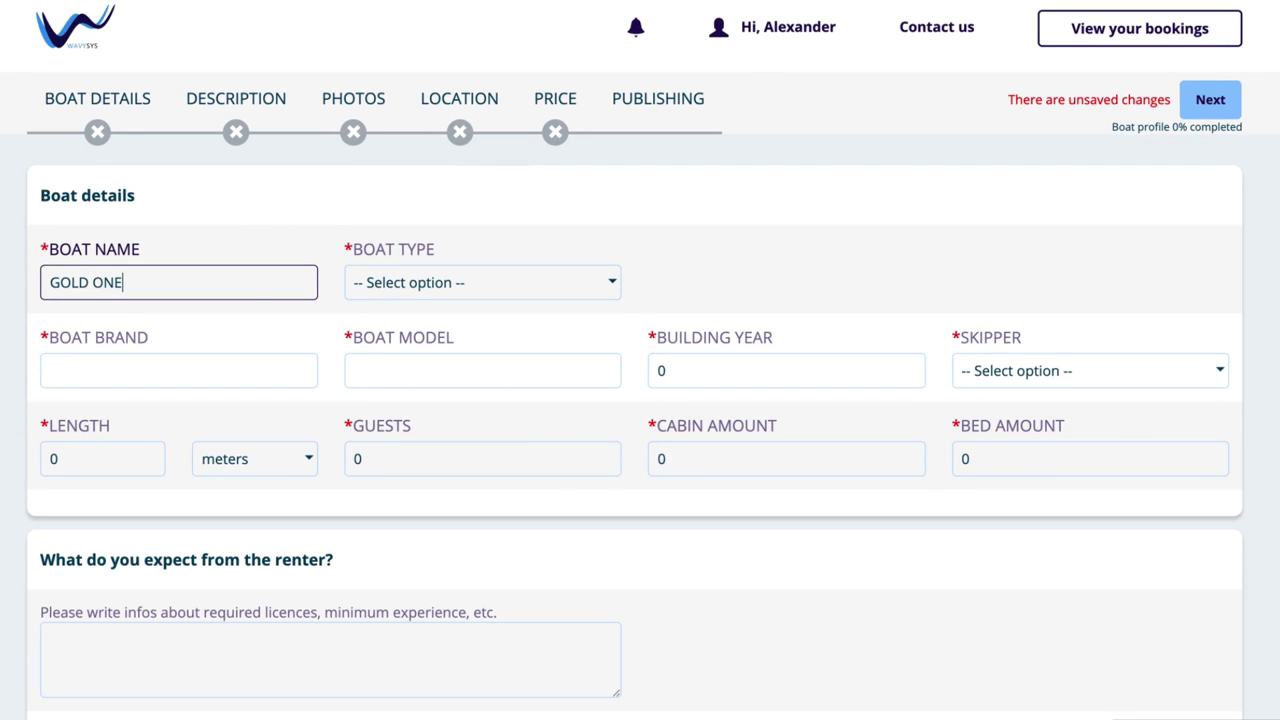
click(617, 286)
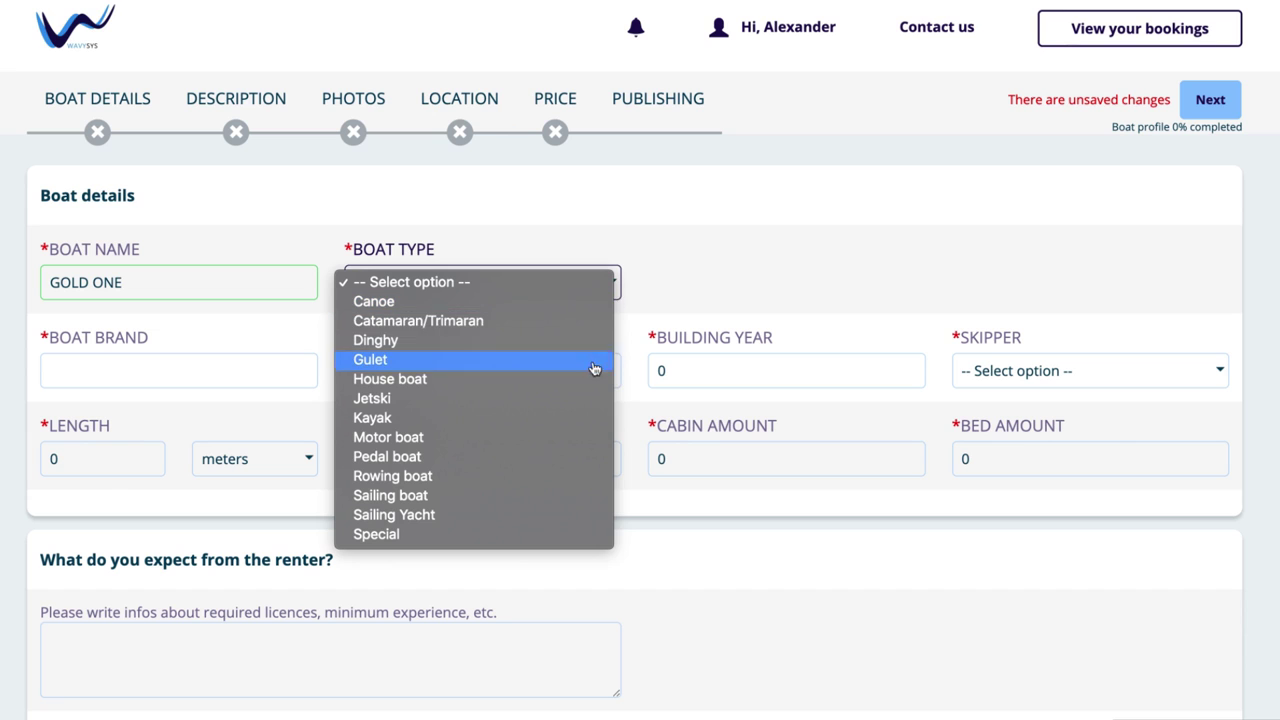
click(556, 496)
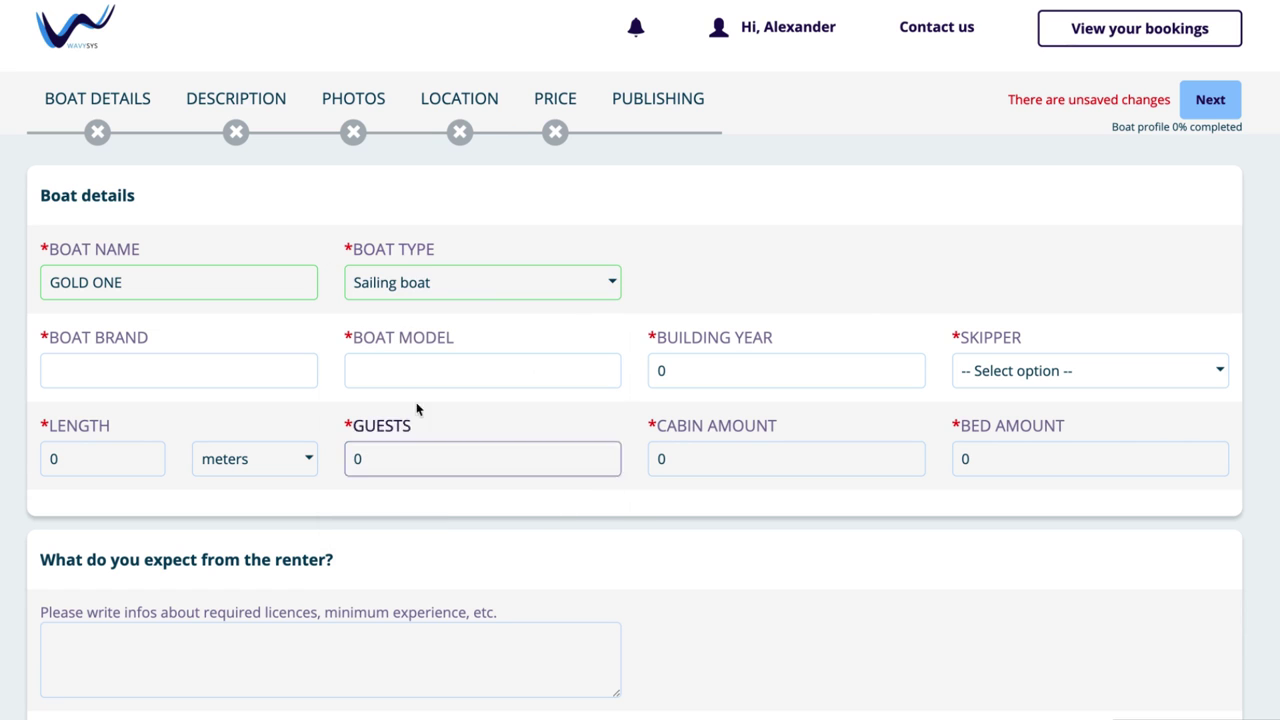
click(153, 376)
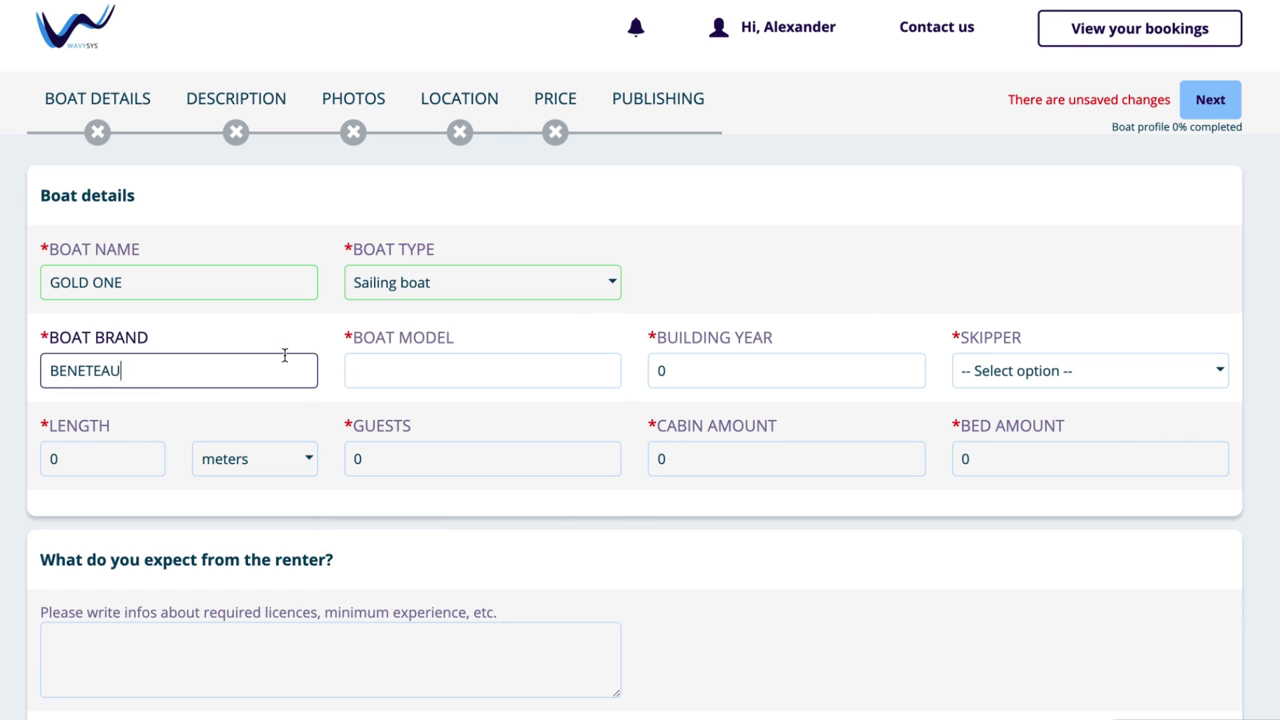
text(BENETEAU)
click(533, 382)
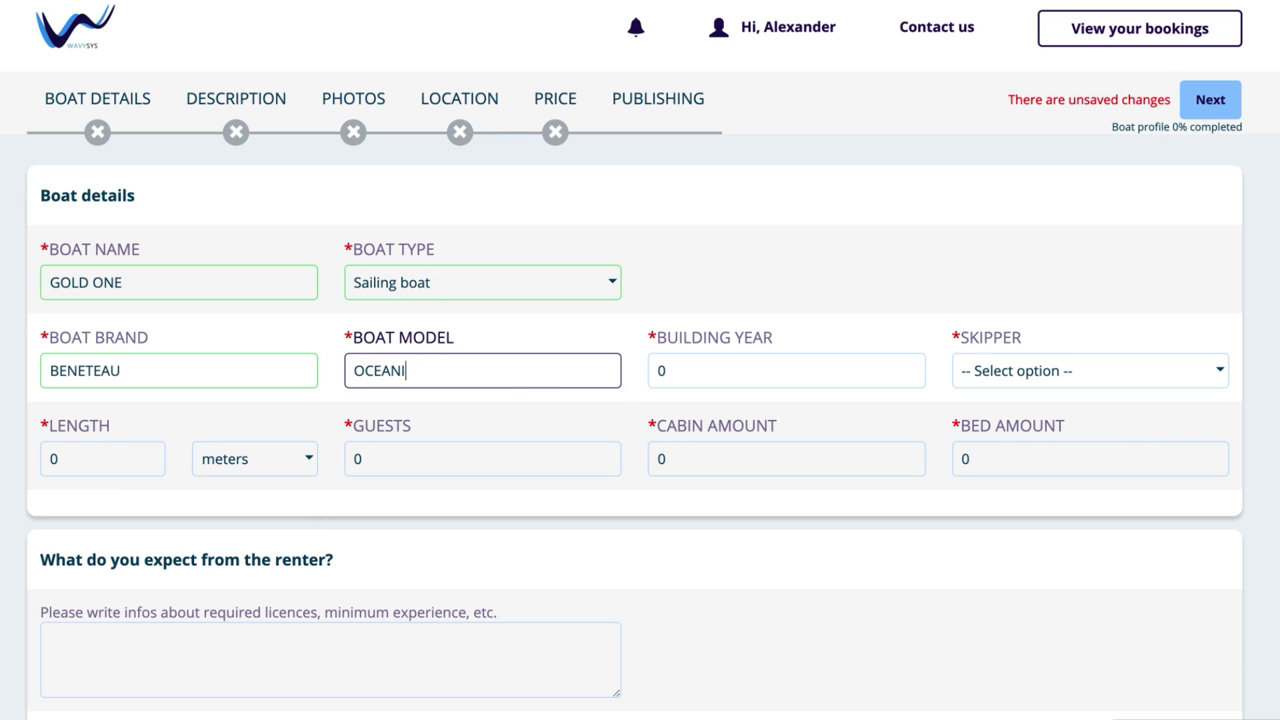
click(712, 345)
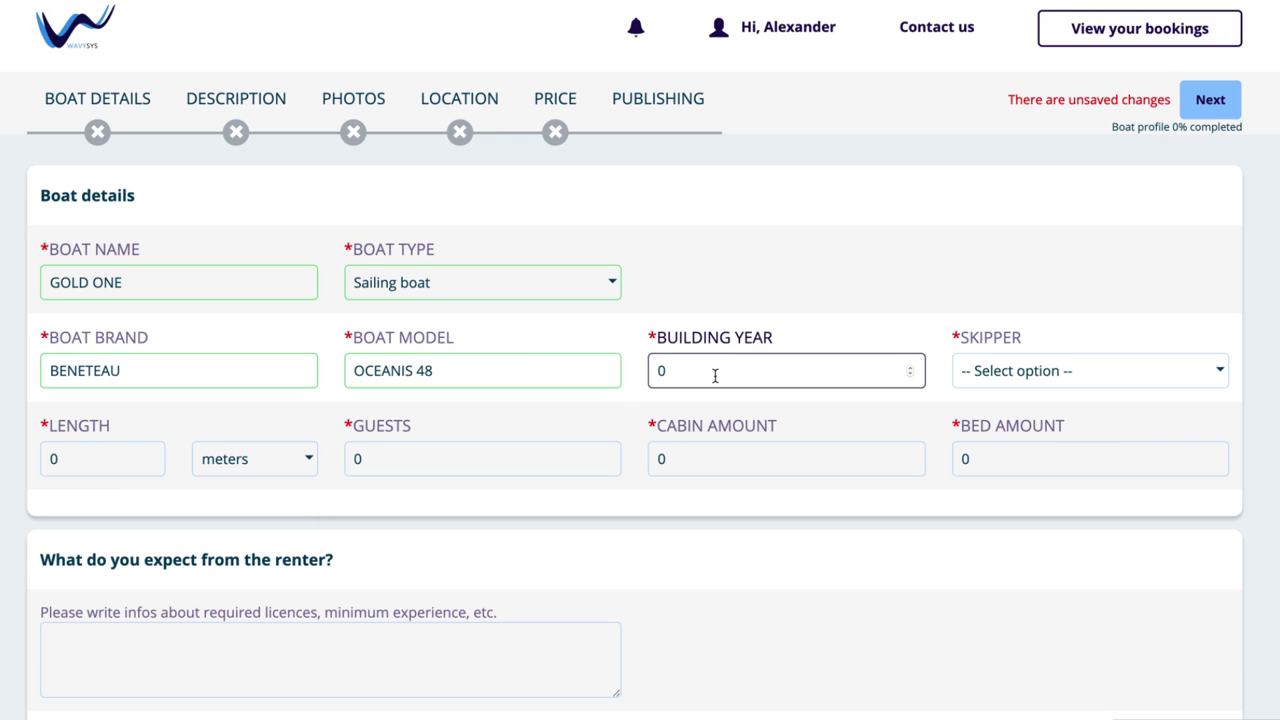
click(1205, 375)
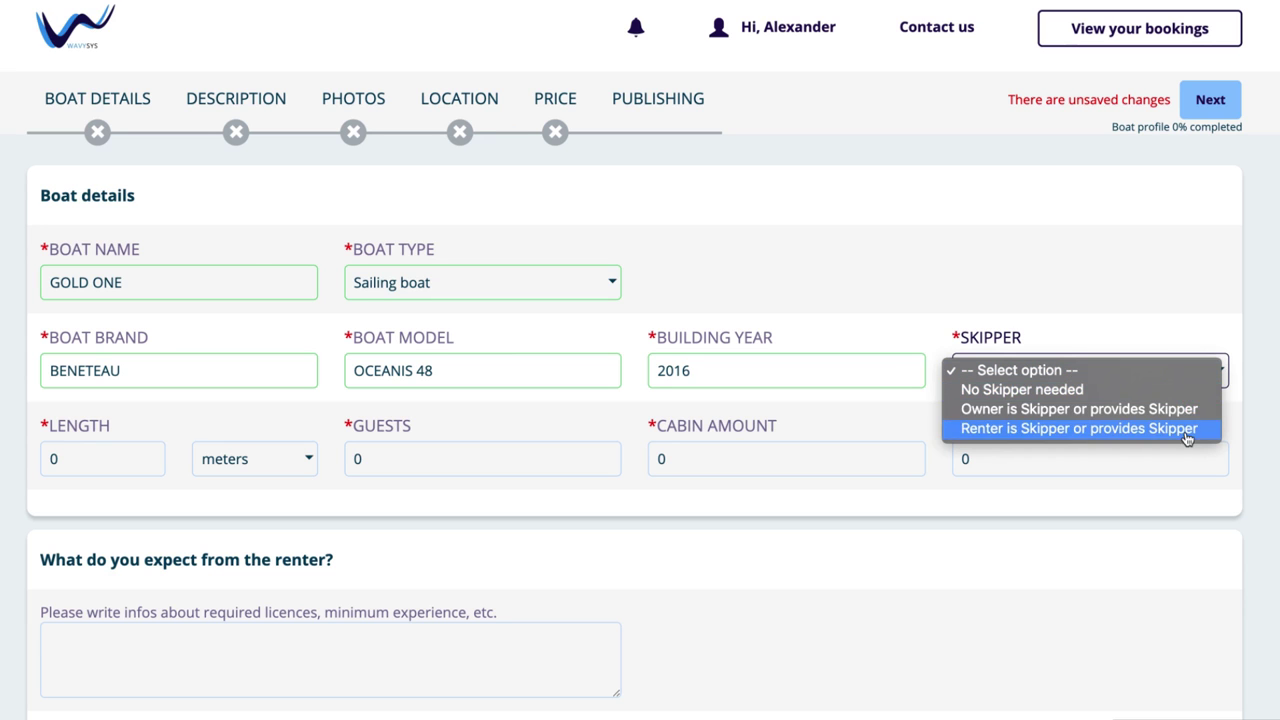
click(1188, 418)
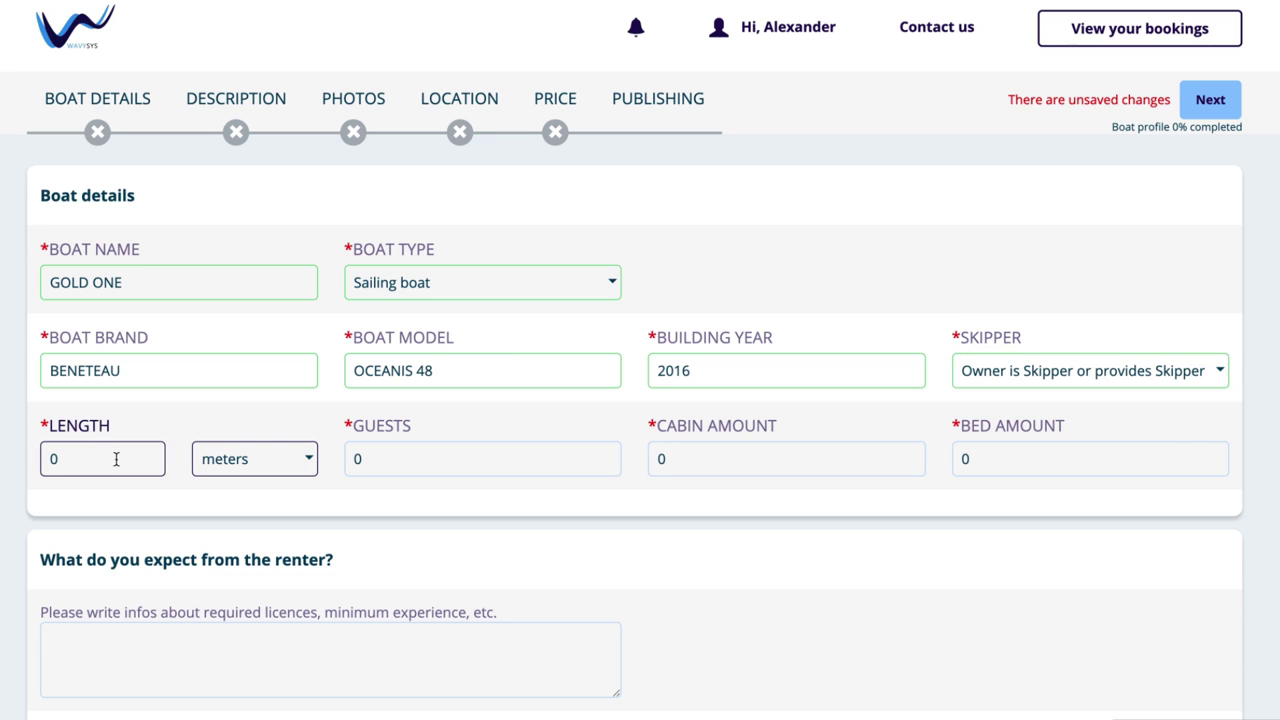
- Enter 14.27 m length, 6 guests, 3 cabins and 6 beds, and save the details
text(14.27)
click(281, 475)
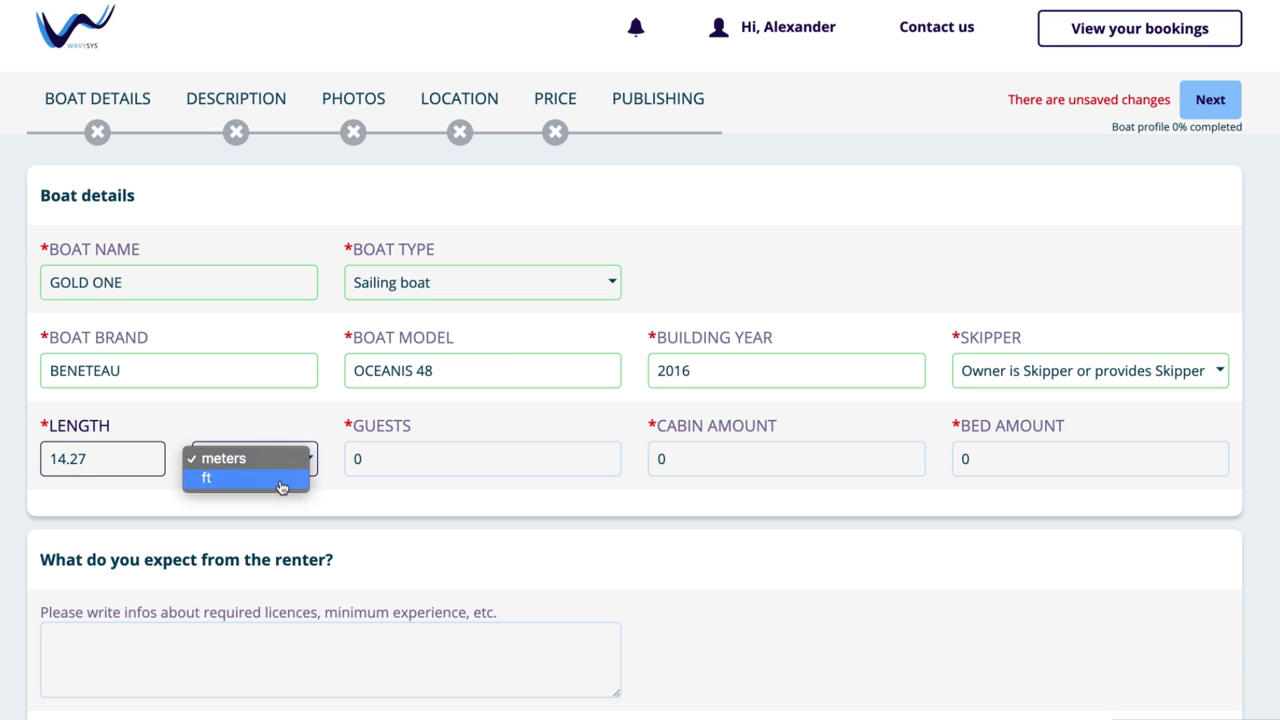
click(386, 463)
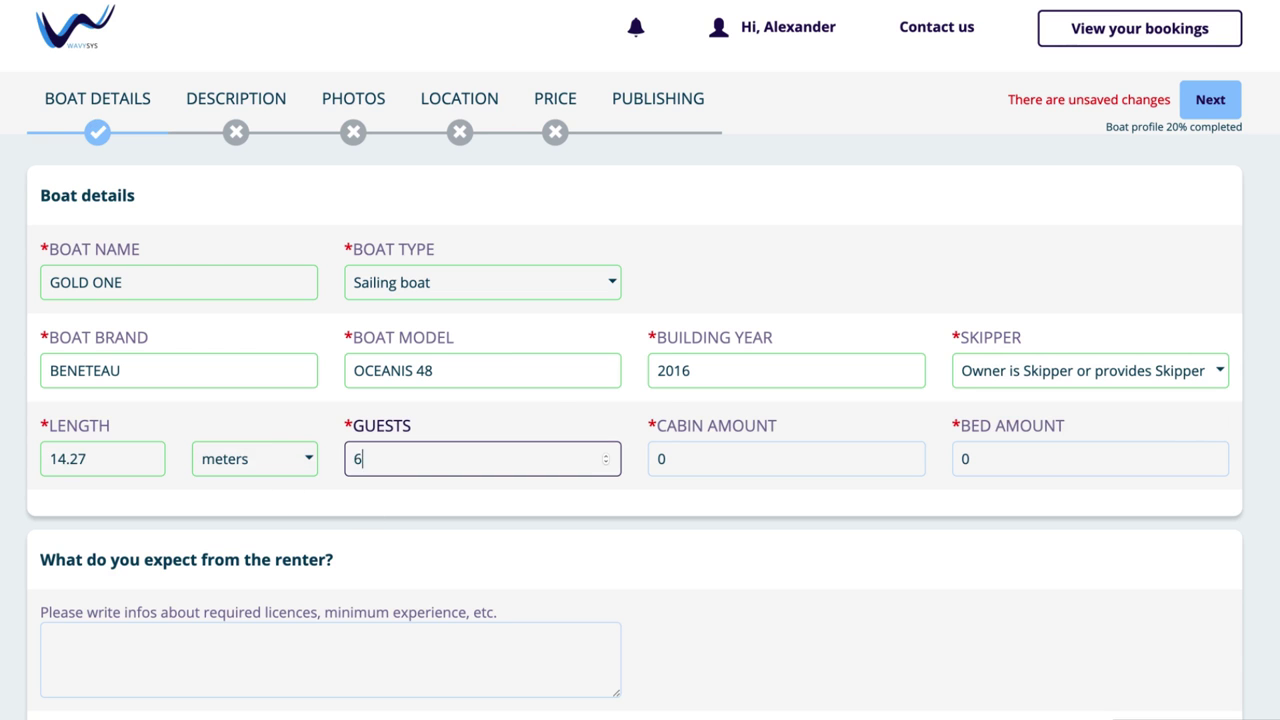
text(6)
click(683, 461)
text(3)
click(978, 459)
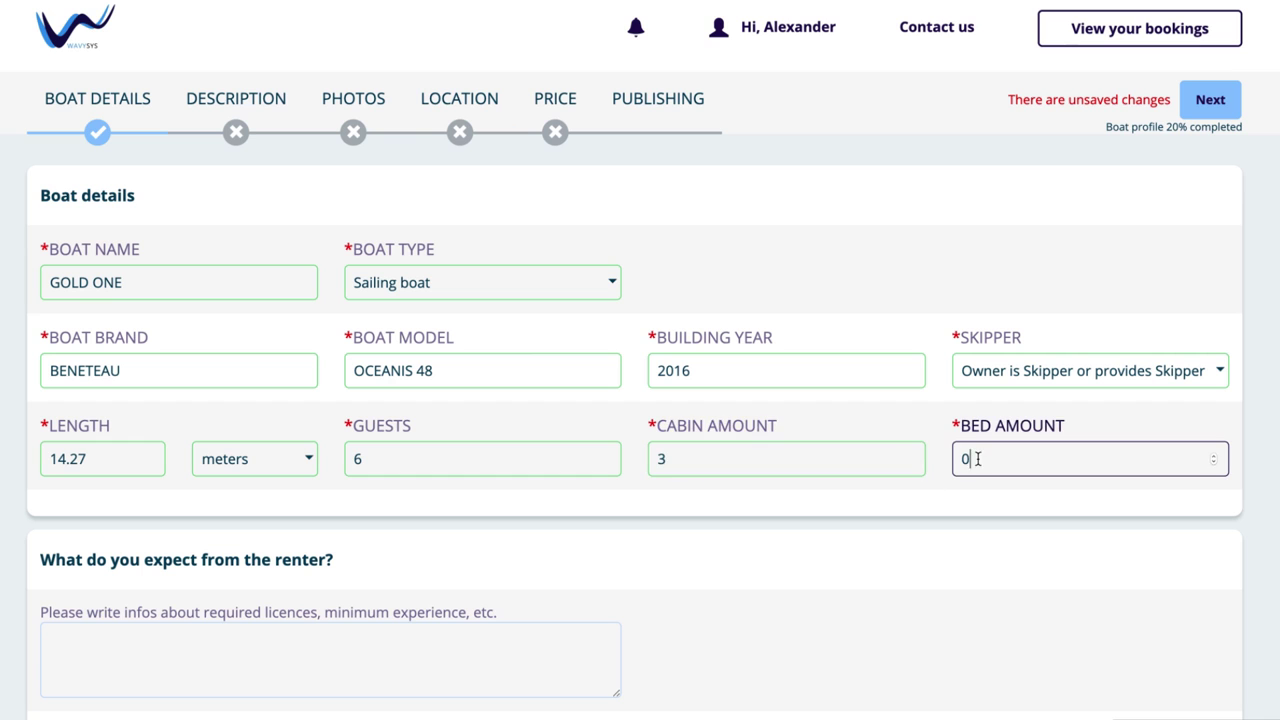
text(6)
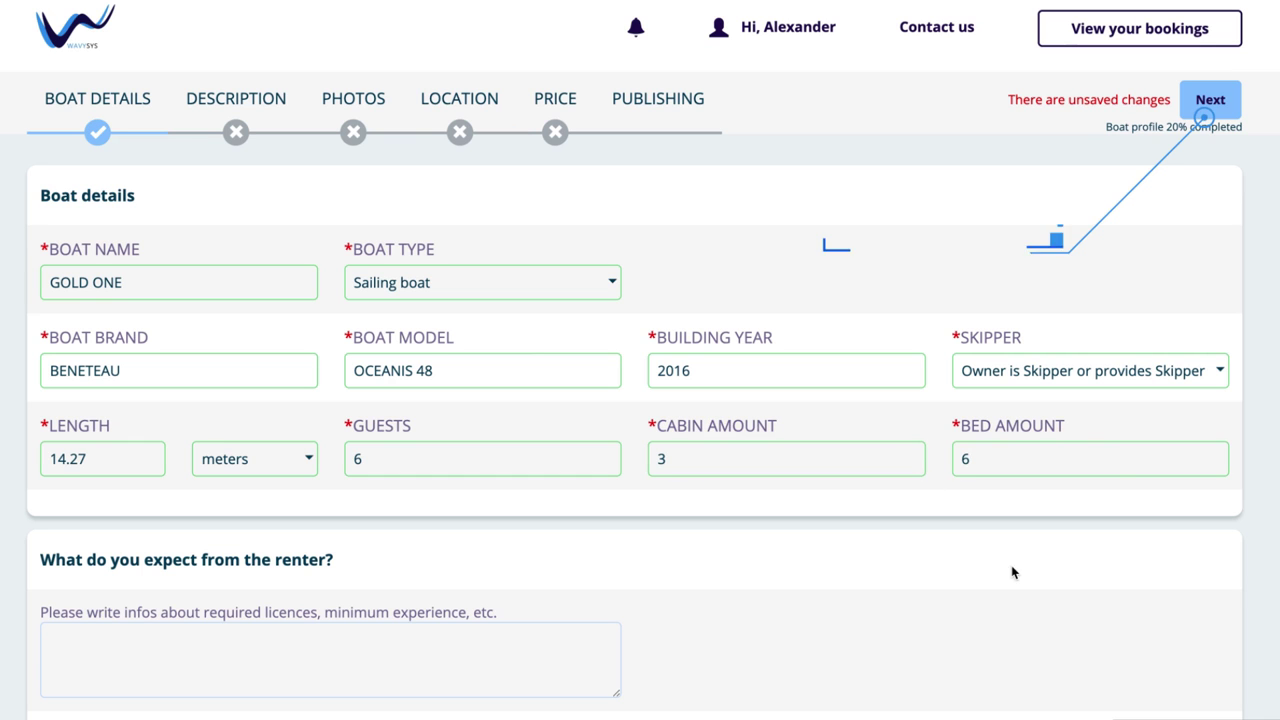
click(1207, 104)
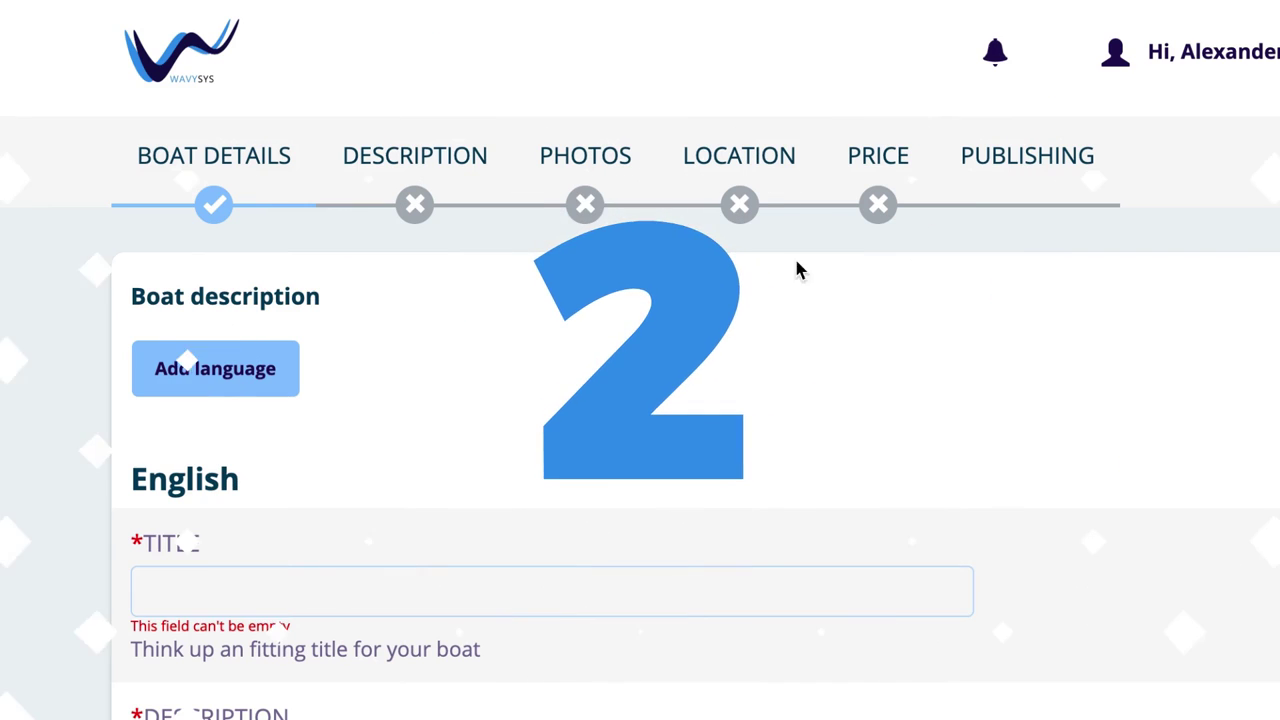
- Title the listing 'GOLD ONE - LUXURY SAILING YACHT'
click(386, 589)
text(GOLD ONE - LU)
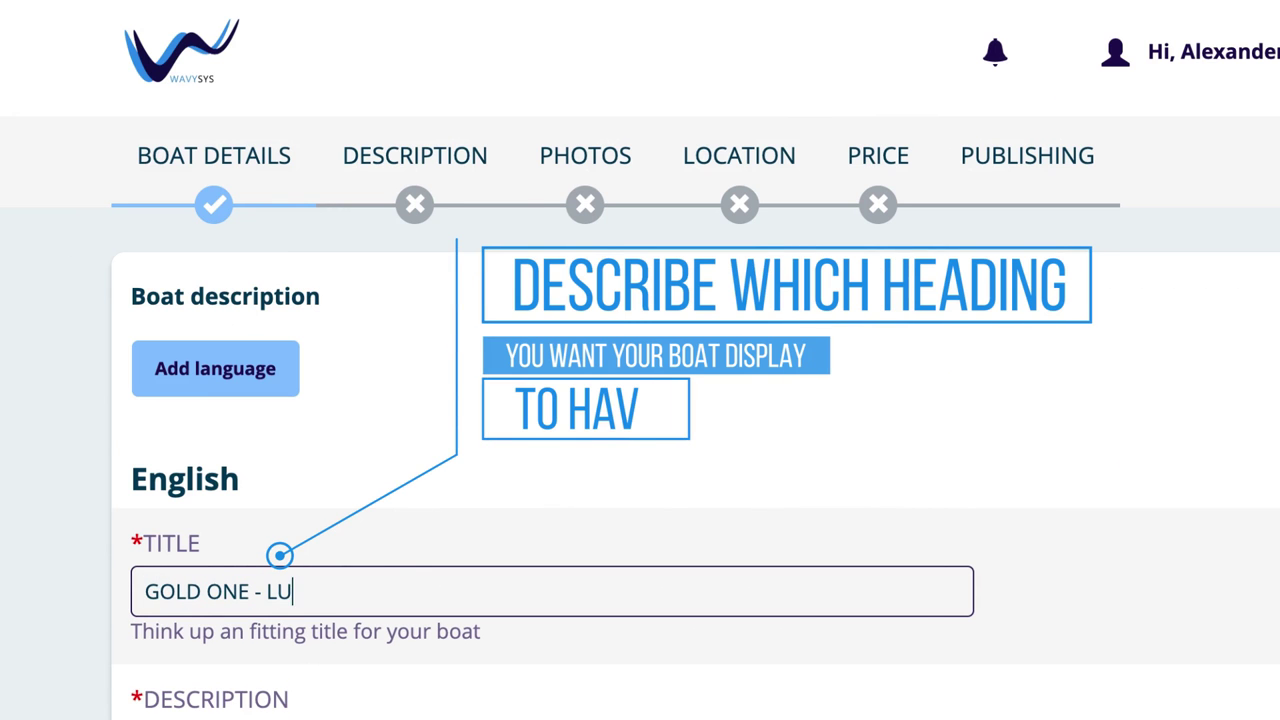
text(XURY SAILING YA)
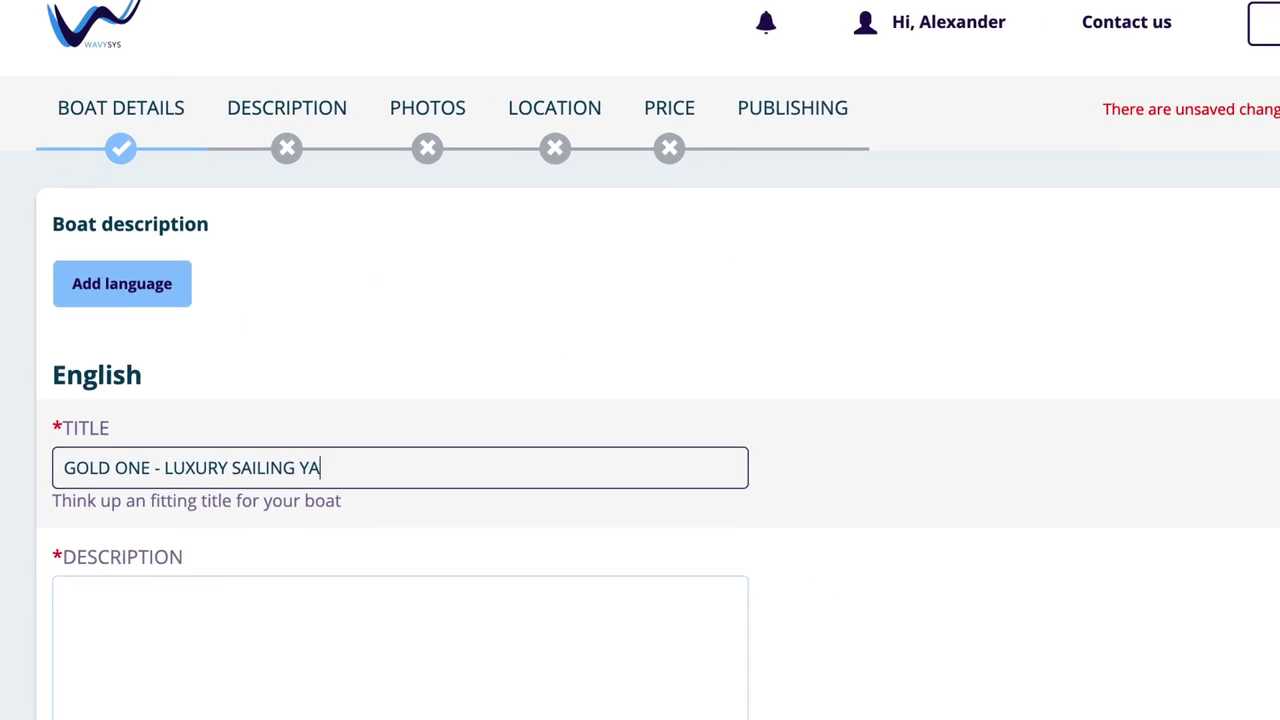
text(CHT)
scroll(1029, 440, down, 4)
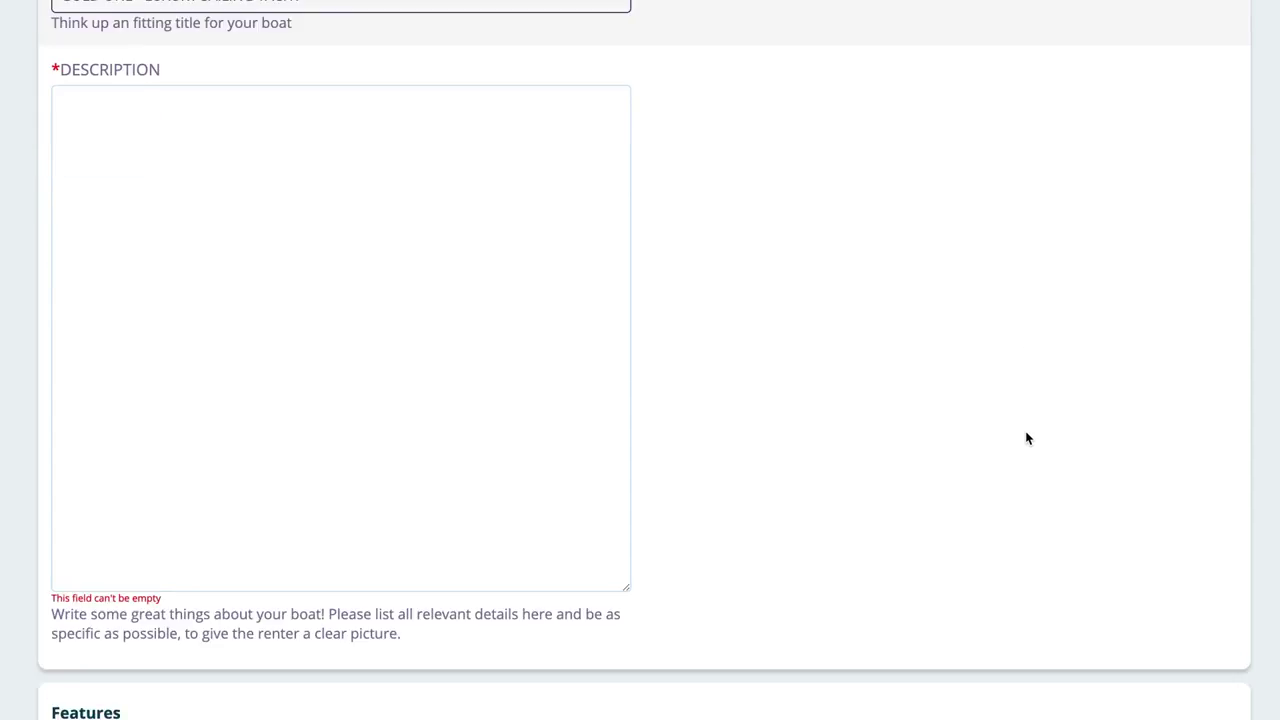
scroll(1029, 440, up, 1)
- Paste the prepared multi-paragraph yacht description and tick the Dinghy feature
click(301, 214)
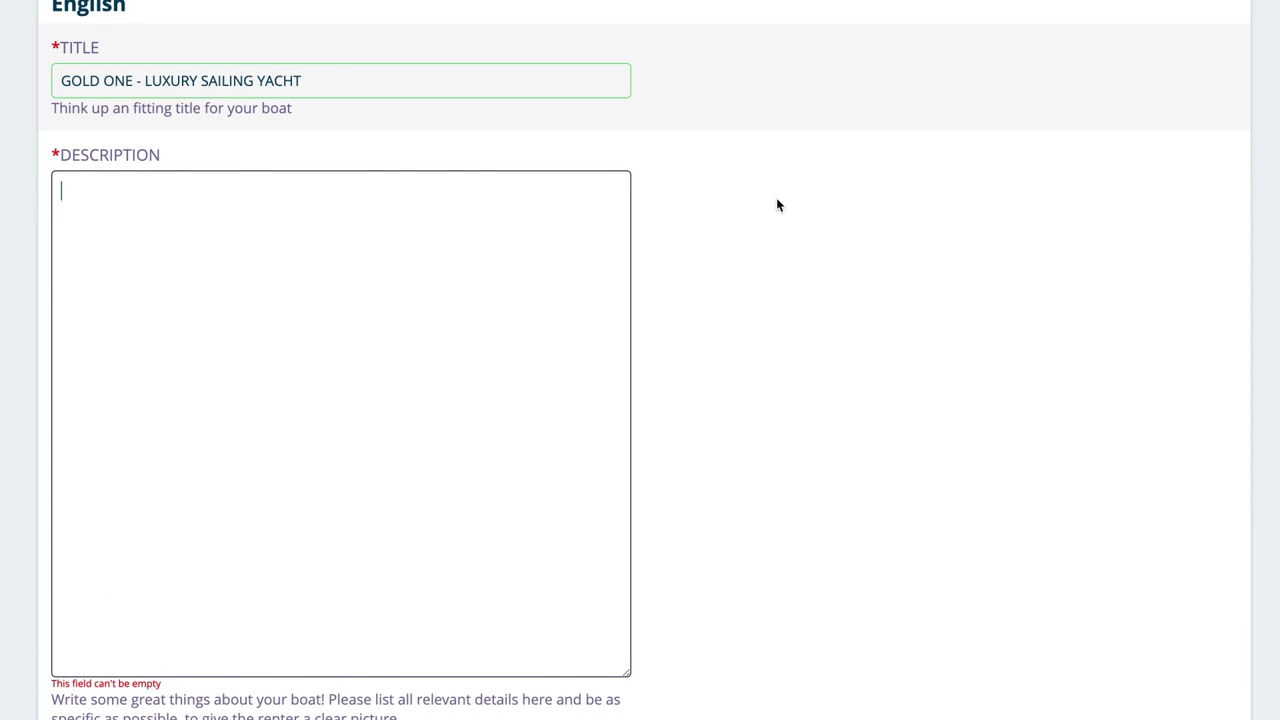
key(ctrl+v)
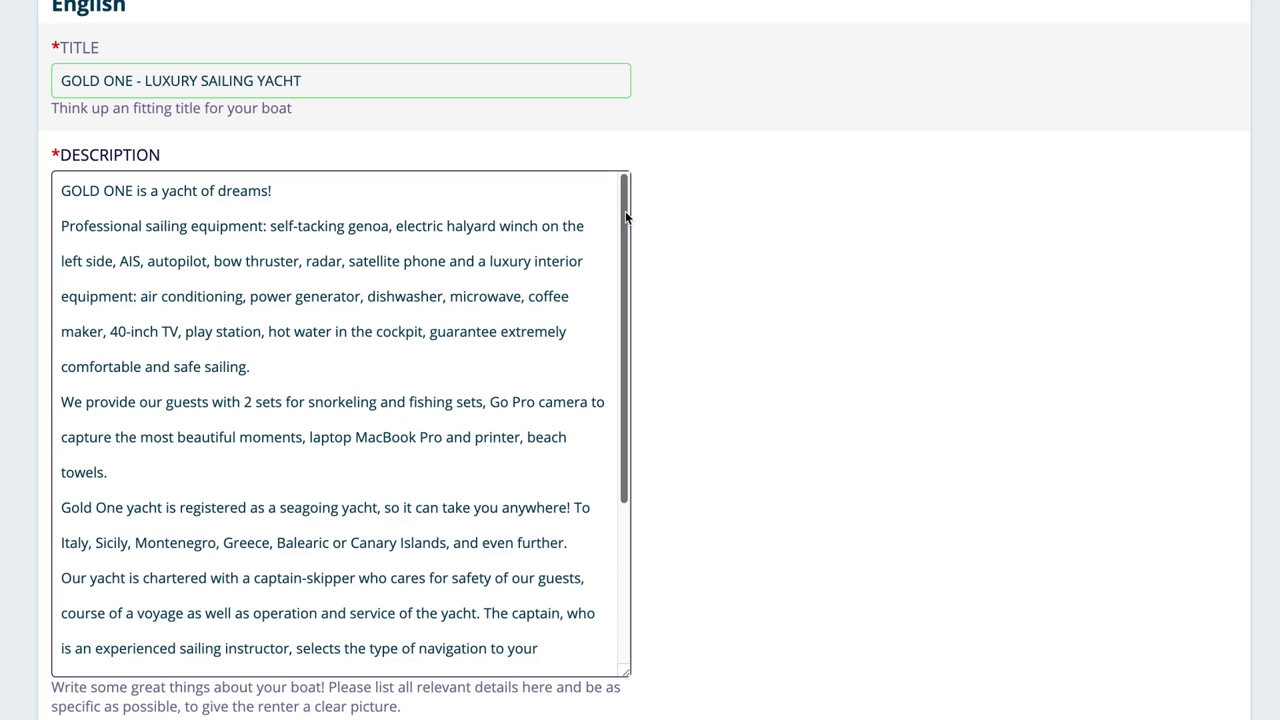
drag(625, 211, 602, 394)
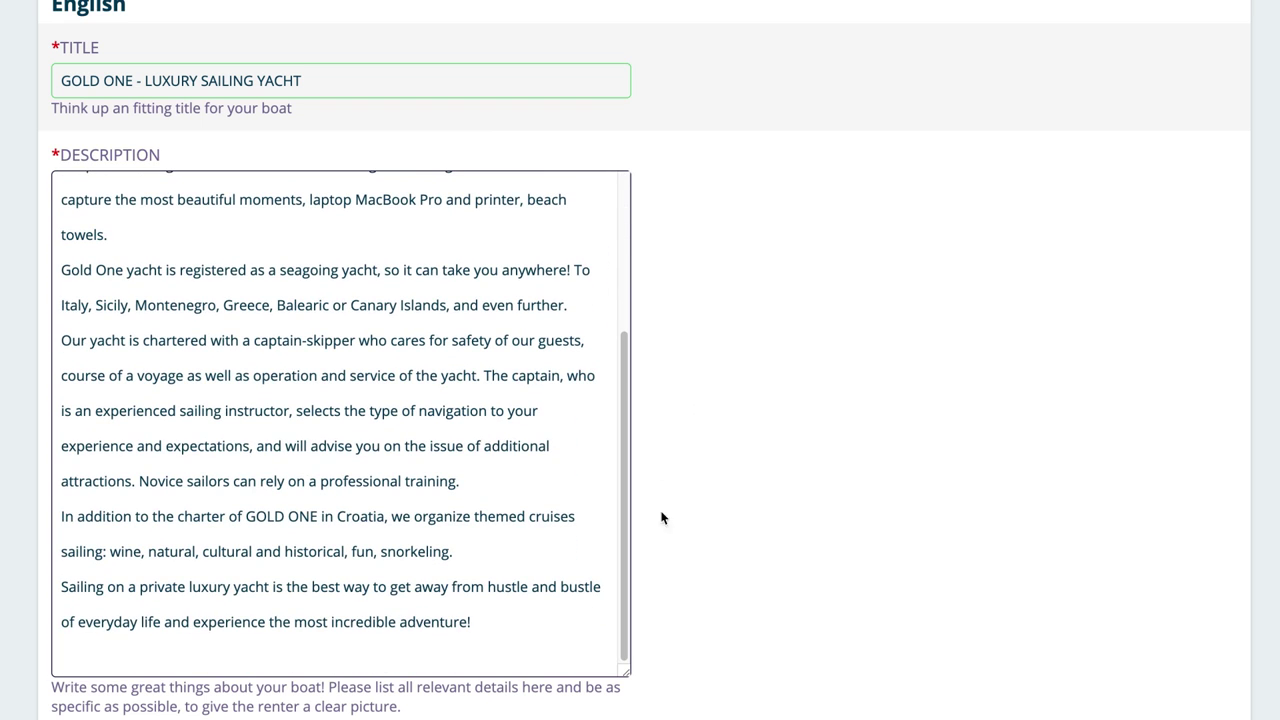
scroll(706, 549, down, 3)
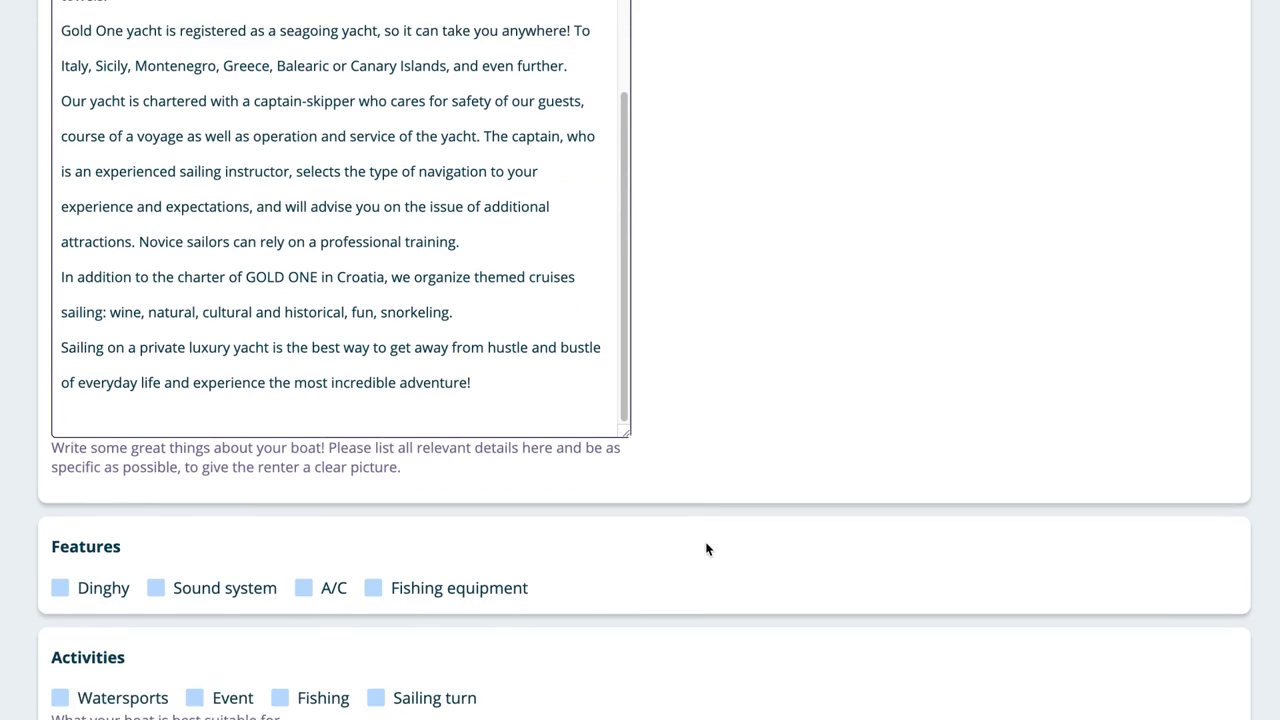
click(96, 545)
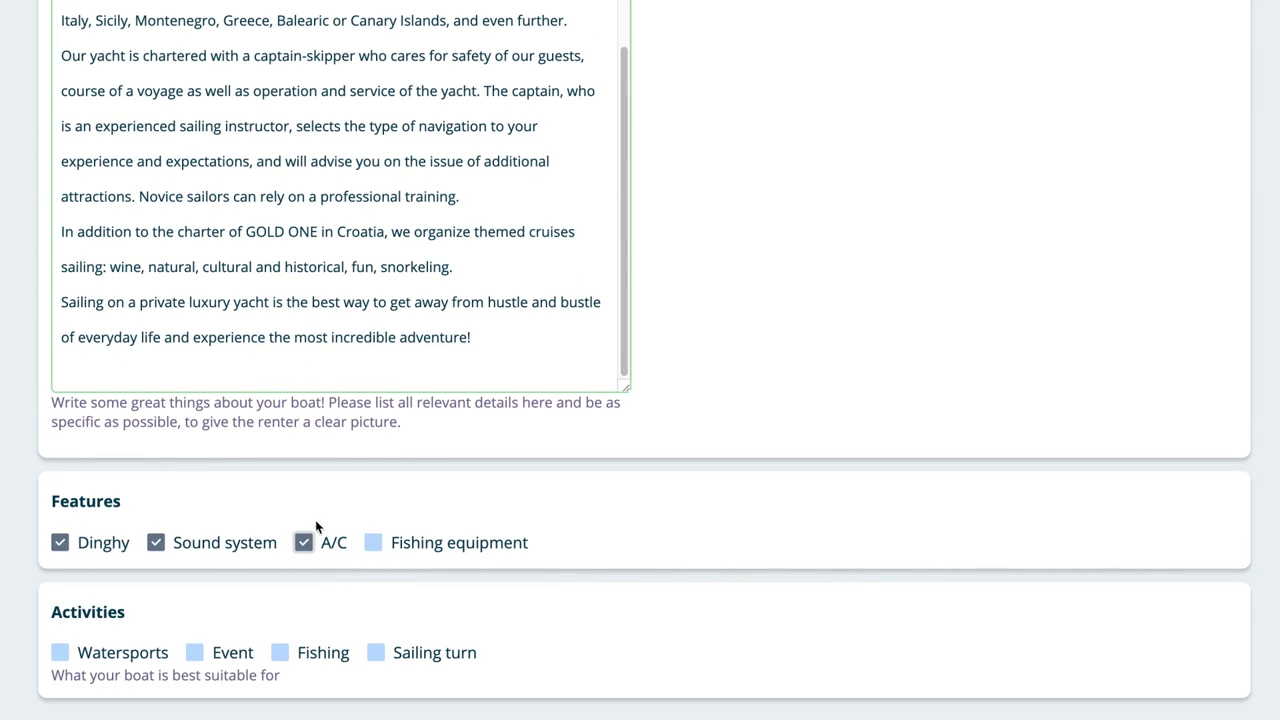
scroll(739, 549, up, 6)
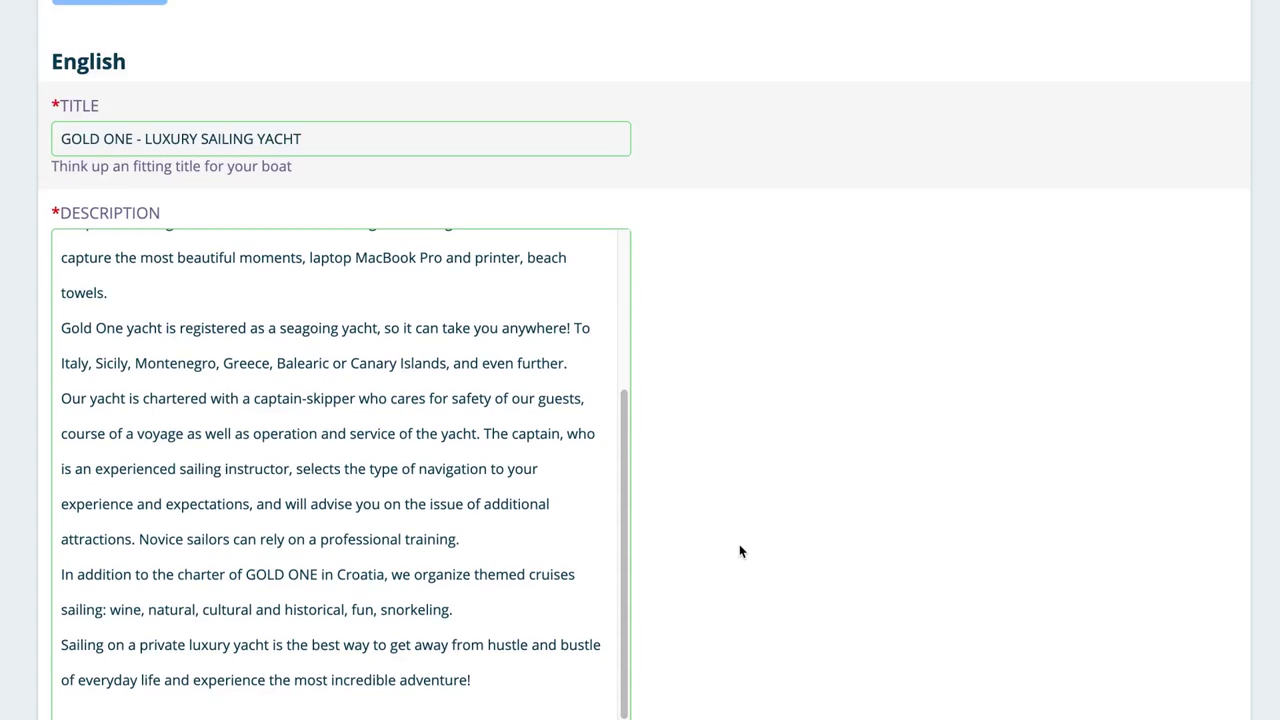
- Add a German version with the title and description auto-translated from English
click(80, 252)
click(858, 92)
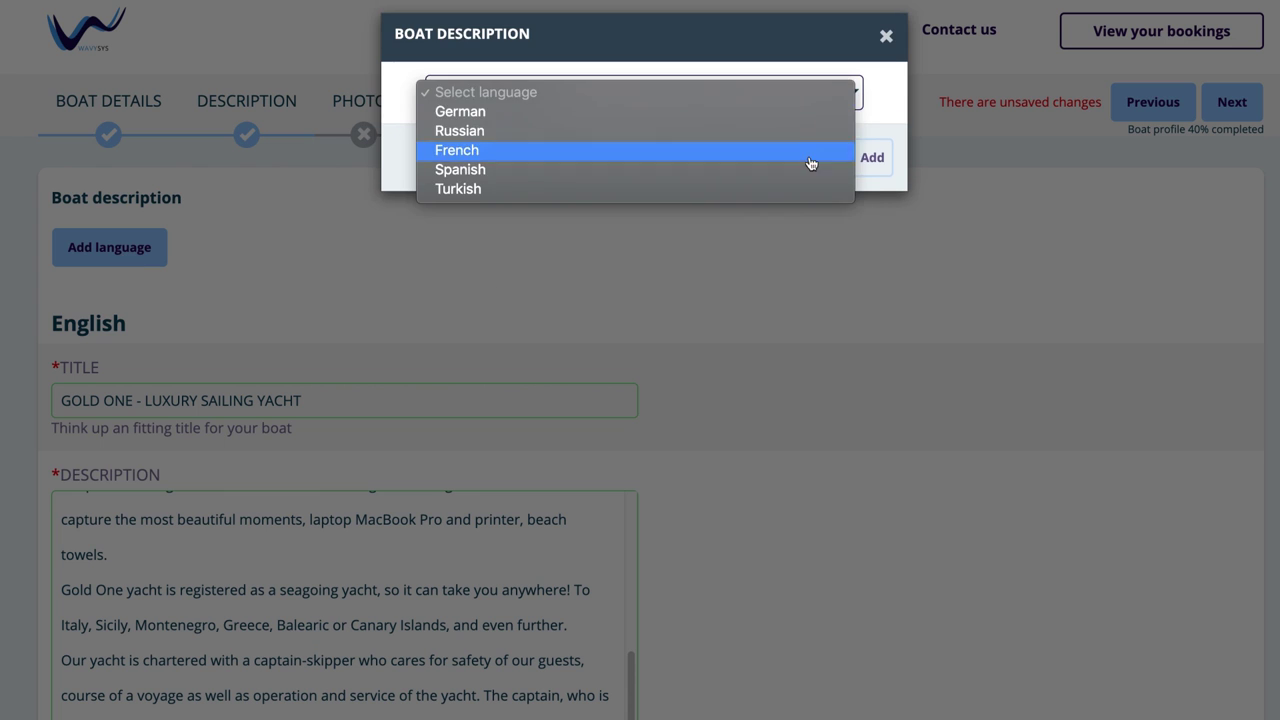
click(780, 112)
click(870, 157)
click(214, 392)
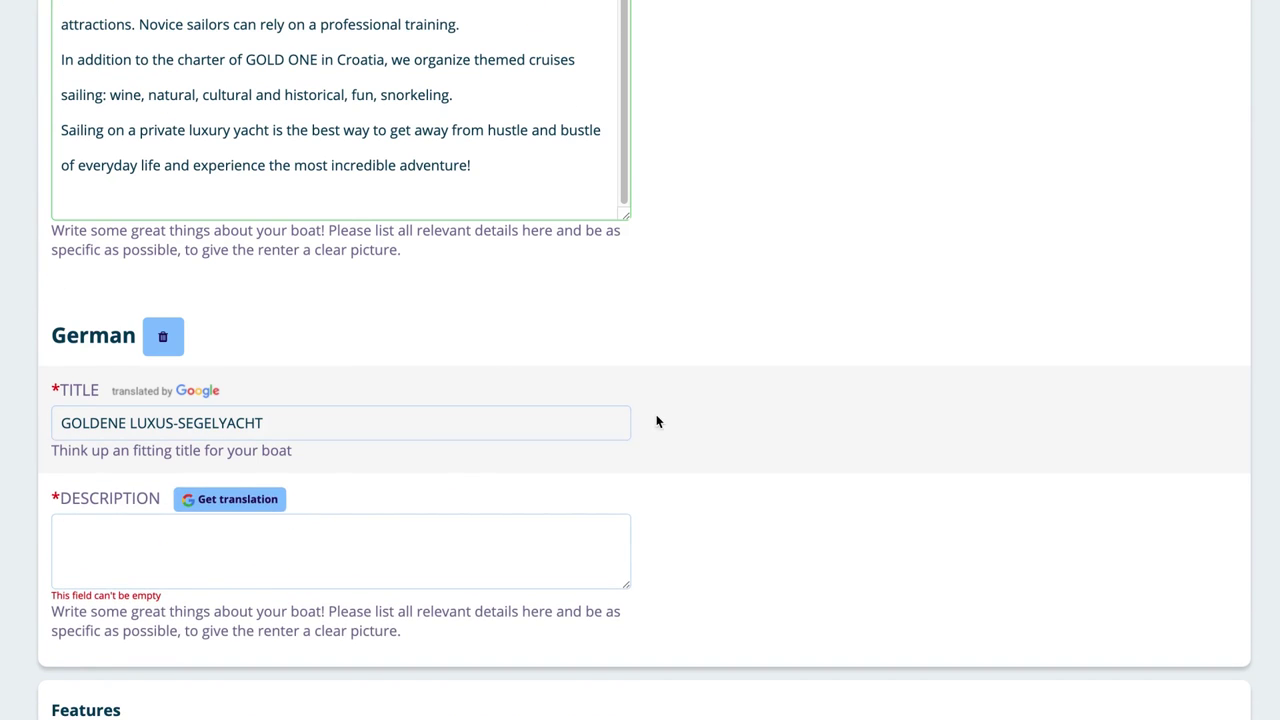
scroll(657, 420, down, 1)
click(237, 452)
scroll(749, 545, down, 1)
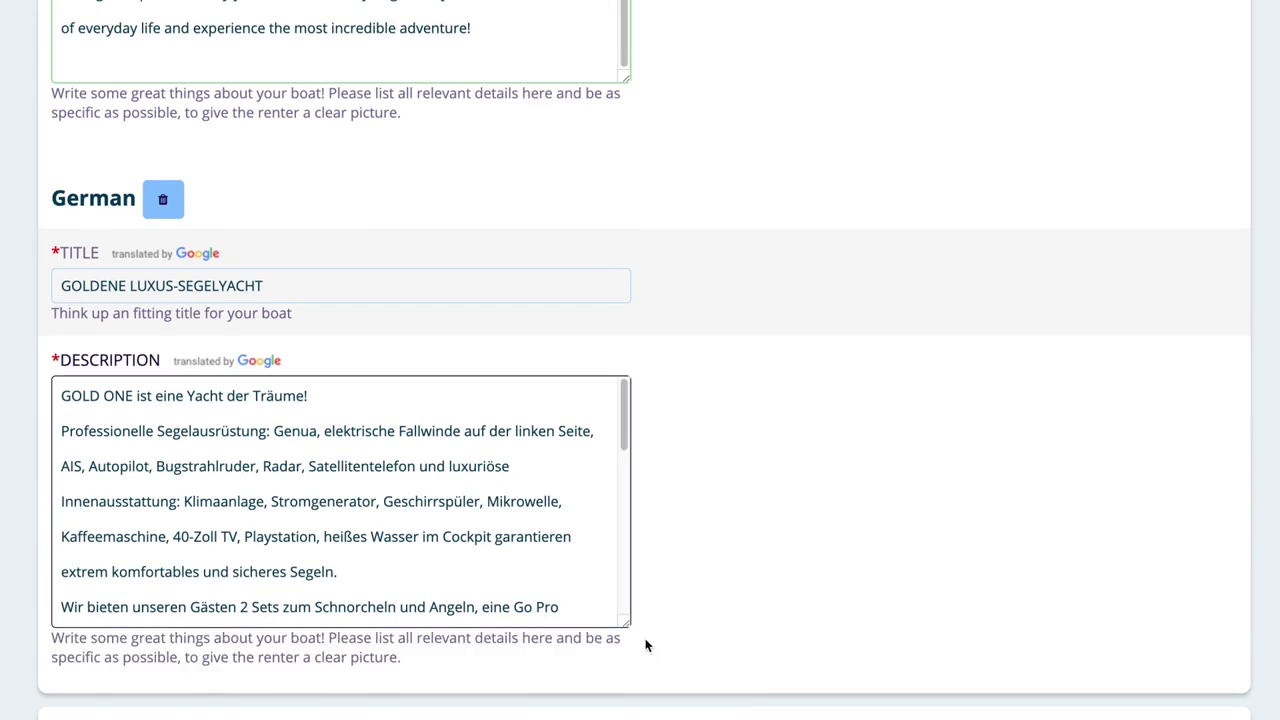
scroll(994, 414, up, 10)
- Add a French auto-translated title and description, and save the descriptions
click(86, 251)
click(826, 92)
click(457, 130)
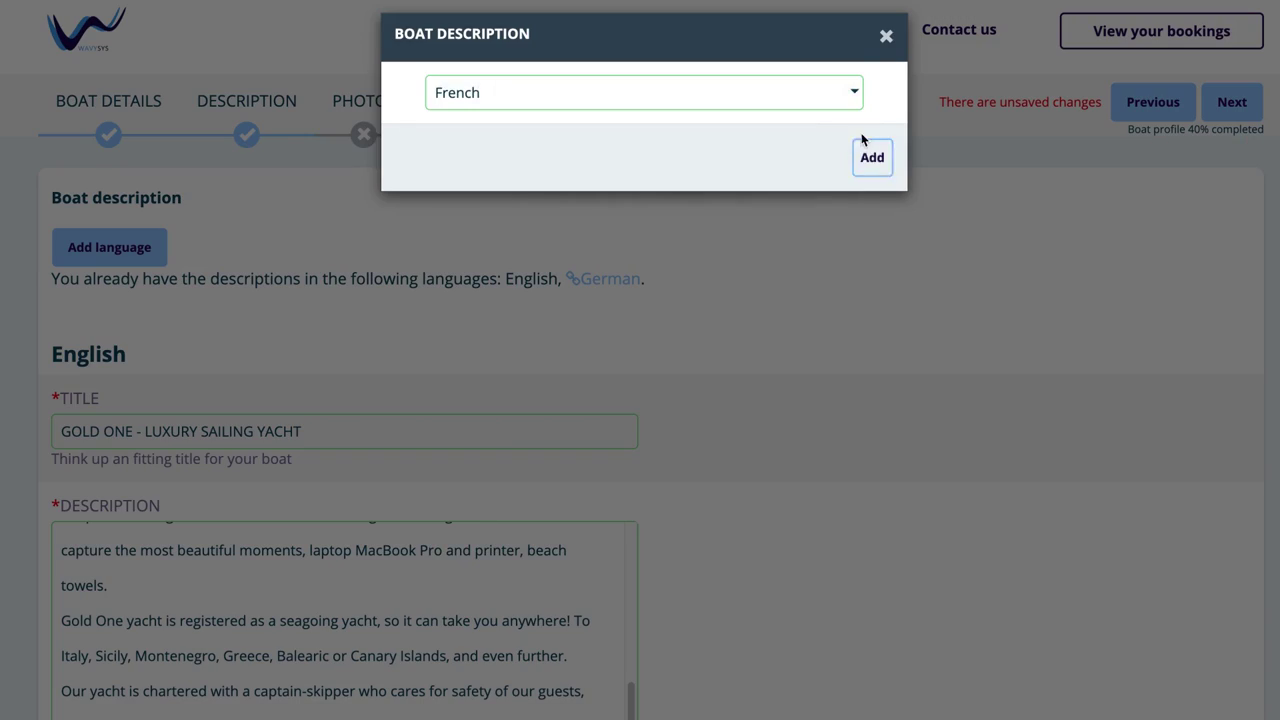
click(872, 157)
click(168, 431)
scroll(714, 452, down, 2)
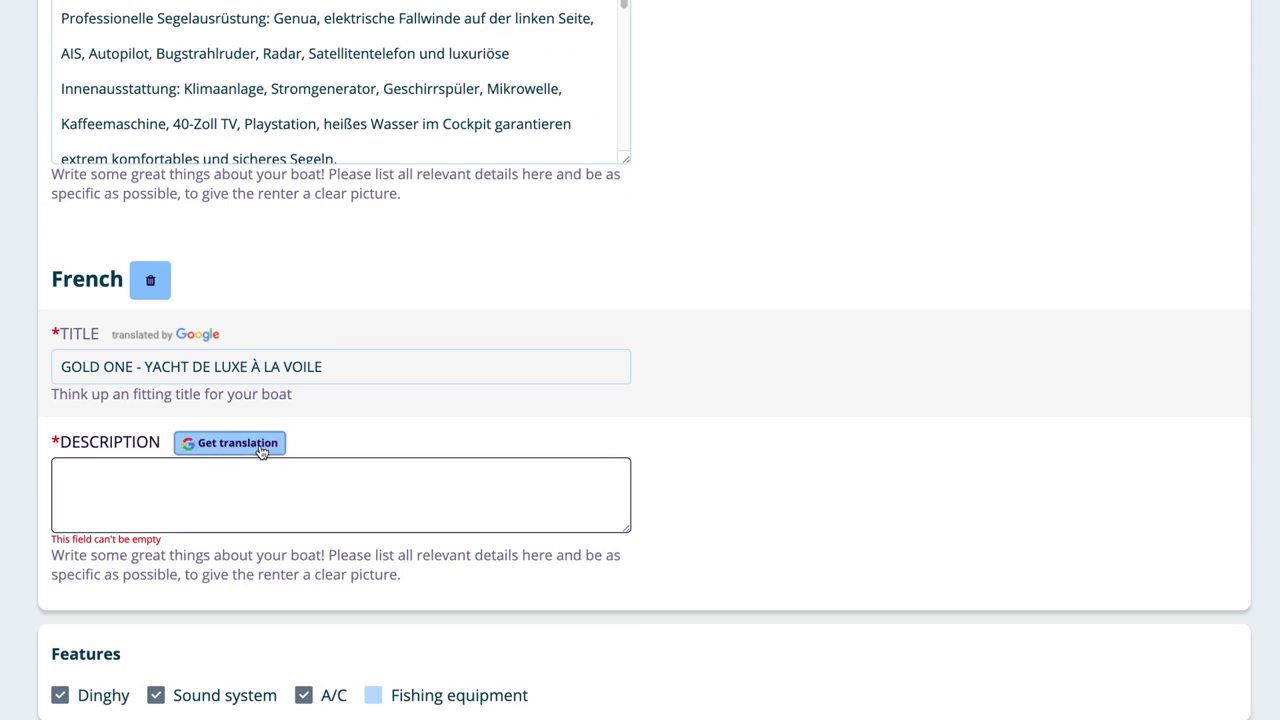
click(262, 447)
scroll(800, 465, up, 10)
scroll(805, 460, up, 4)
click(1218, 102)
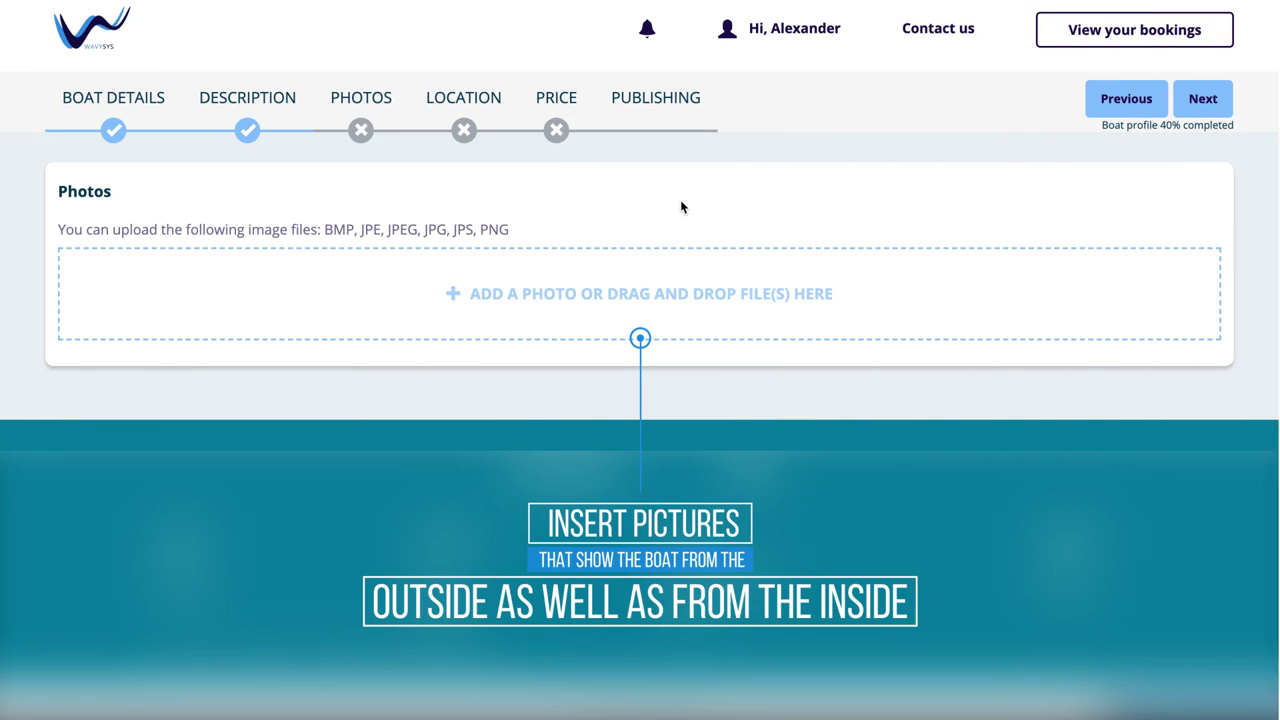
- Upload the boat photos and make the first one the main image
click(618, 264)
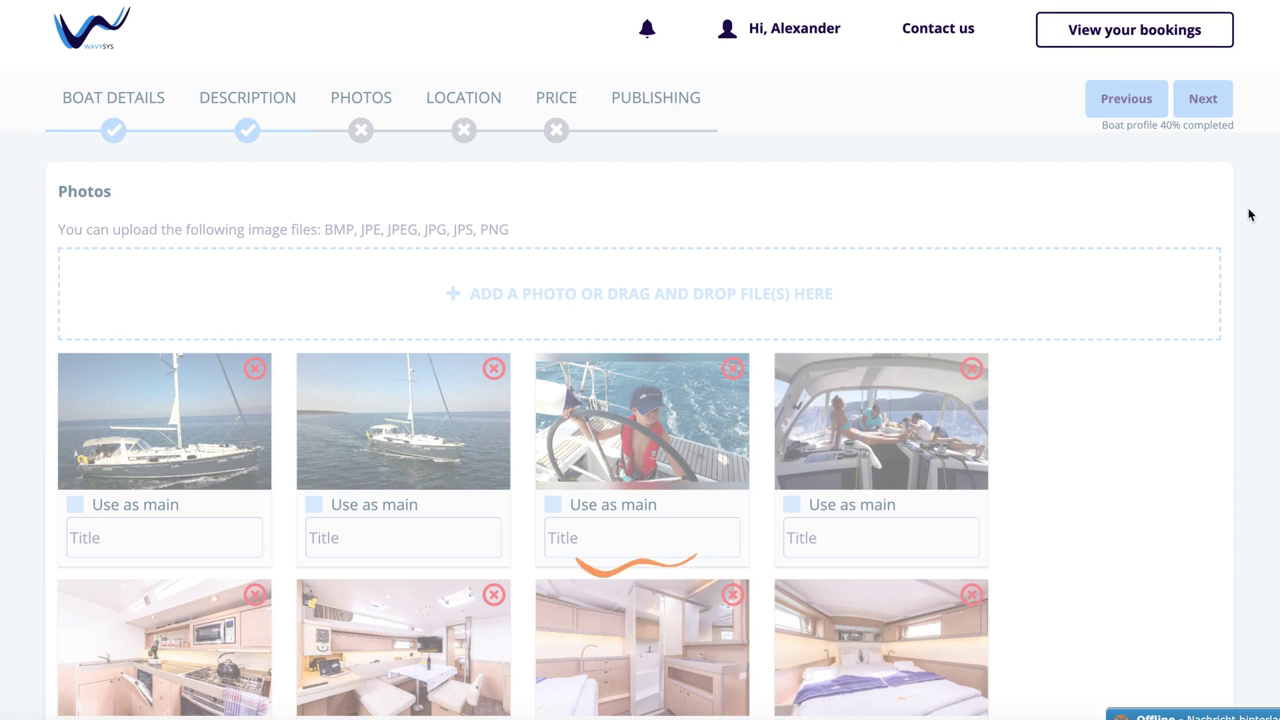
scroll(1203, 271, down, 3)
scroll(1203, 271, up, 4)
click(100, 527)
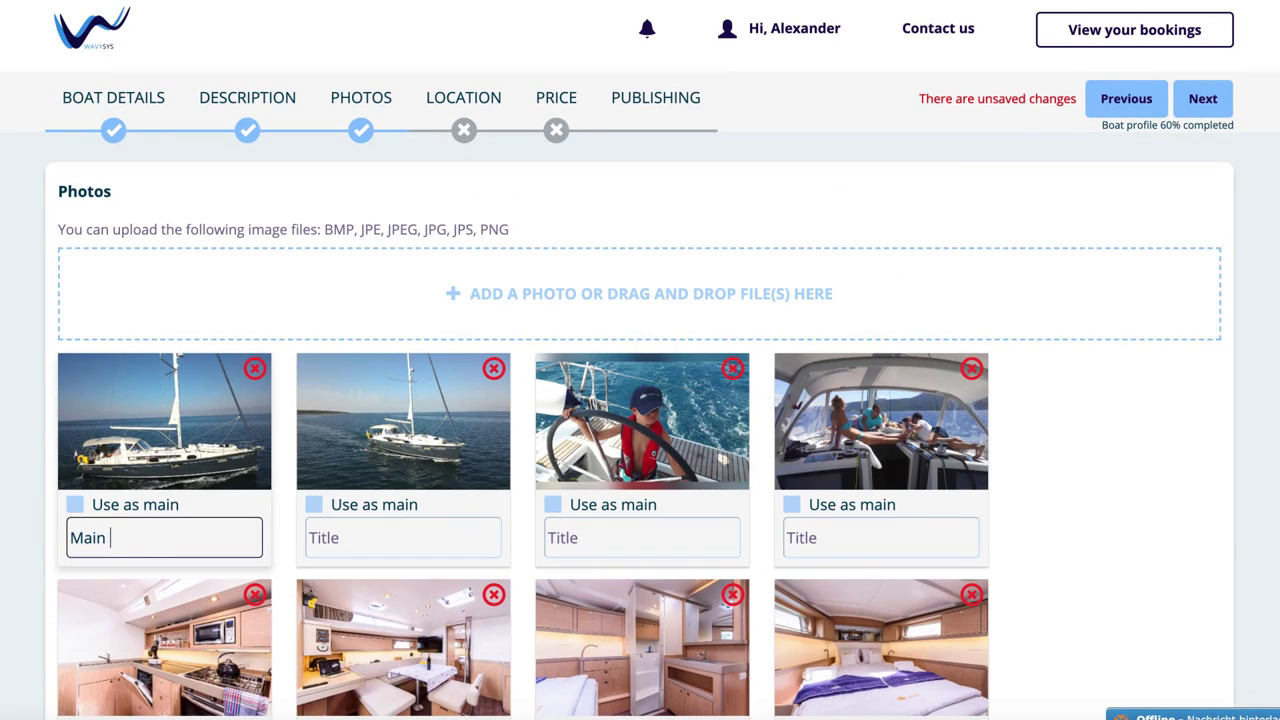
click(75, 506)
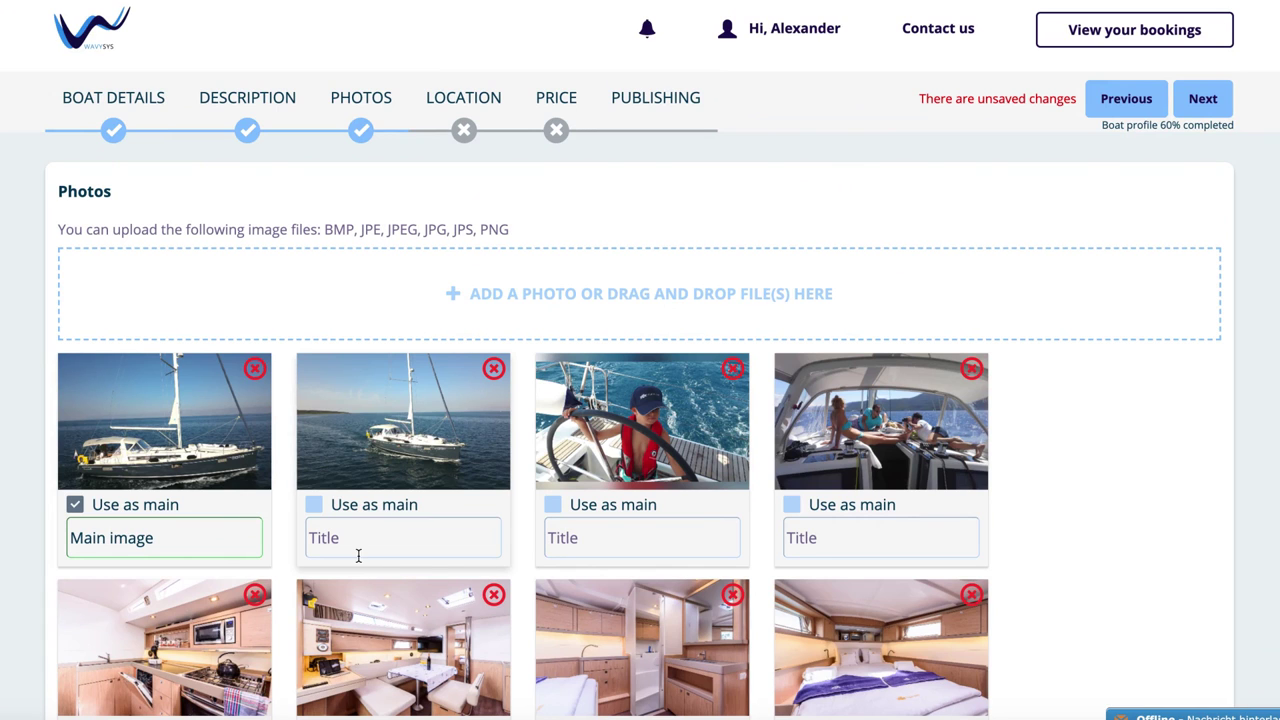
- Title photos 'Exterior view of the boat 1', 'Child on the boat 1', 'Interior view of the boat 2', 'Kitchen', then save
click(358, 550)
text(Exterior view of the boat 1)
click(640, 538)
text(Child on the boat 1)
click(837, 534)
text(Interior view of the boat 2)
scroll(306, 483, down, 1)
click(160, 686)
text(Kitchen)
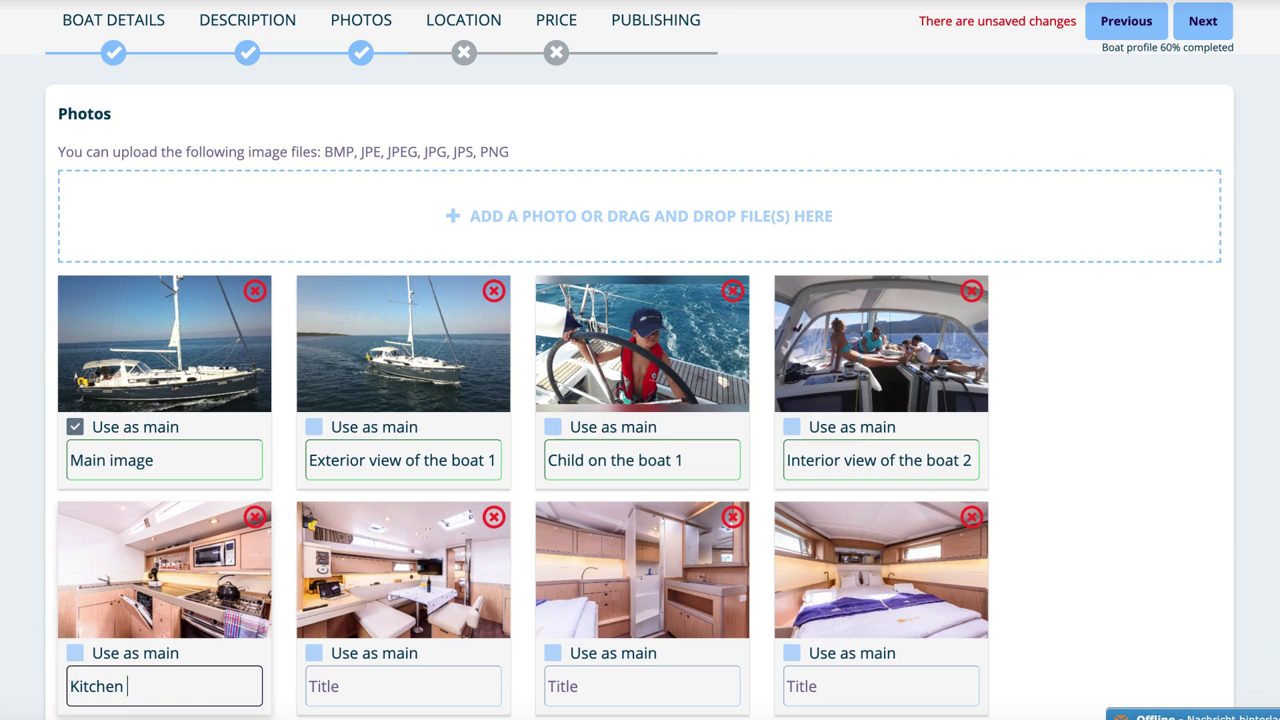
scroll(842, 500, up, 1)
click(1200, 100)
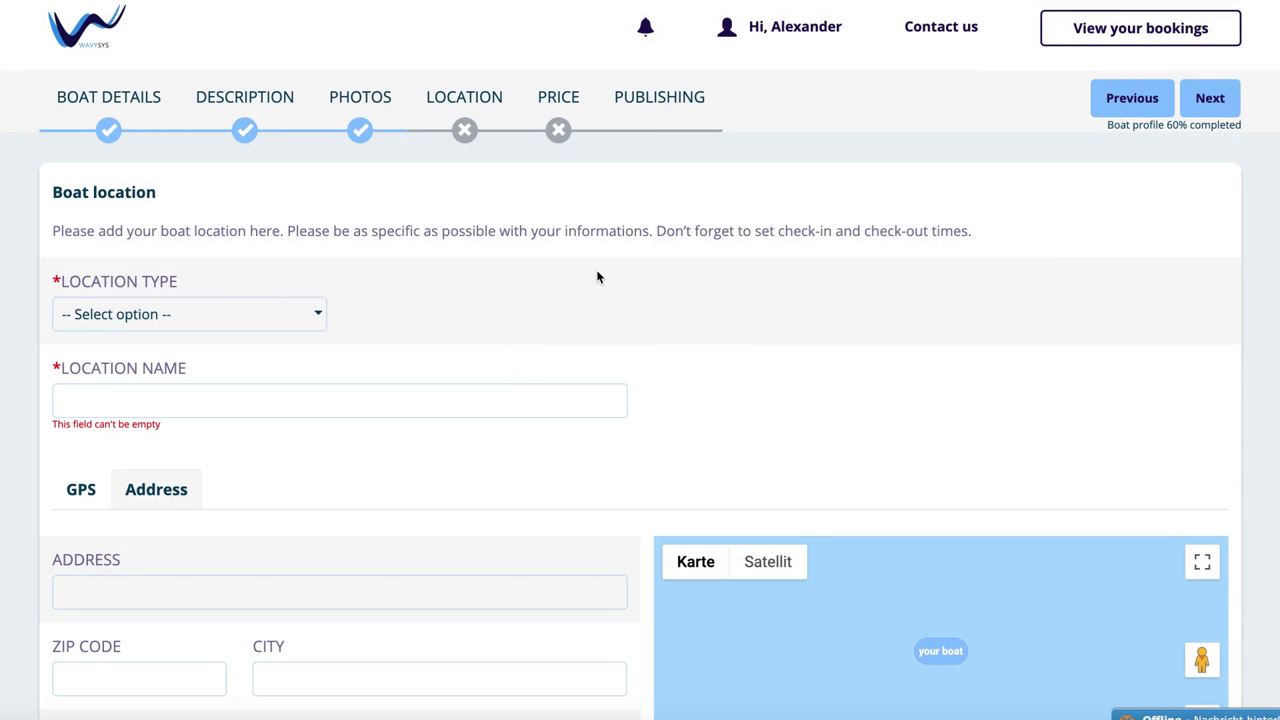
- Set the location type to Marina Slip named ACI Marina Split
click(318, 316)
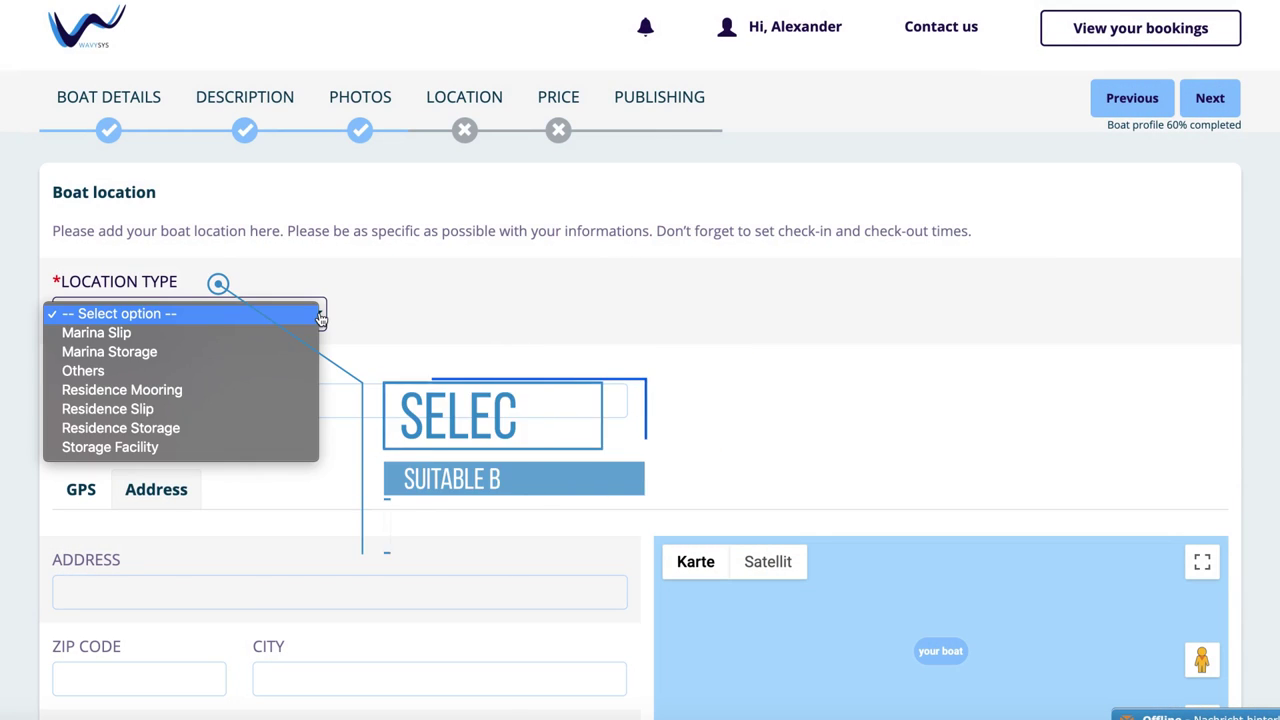
click(263, 335)
click(600, 401)
text(ACI Marina Split)
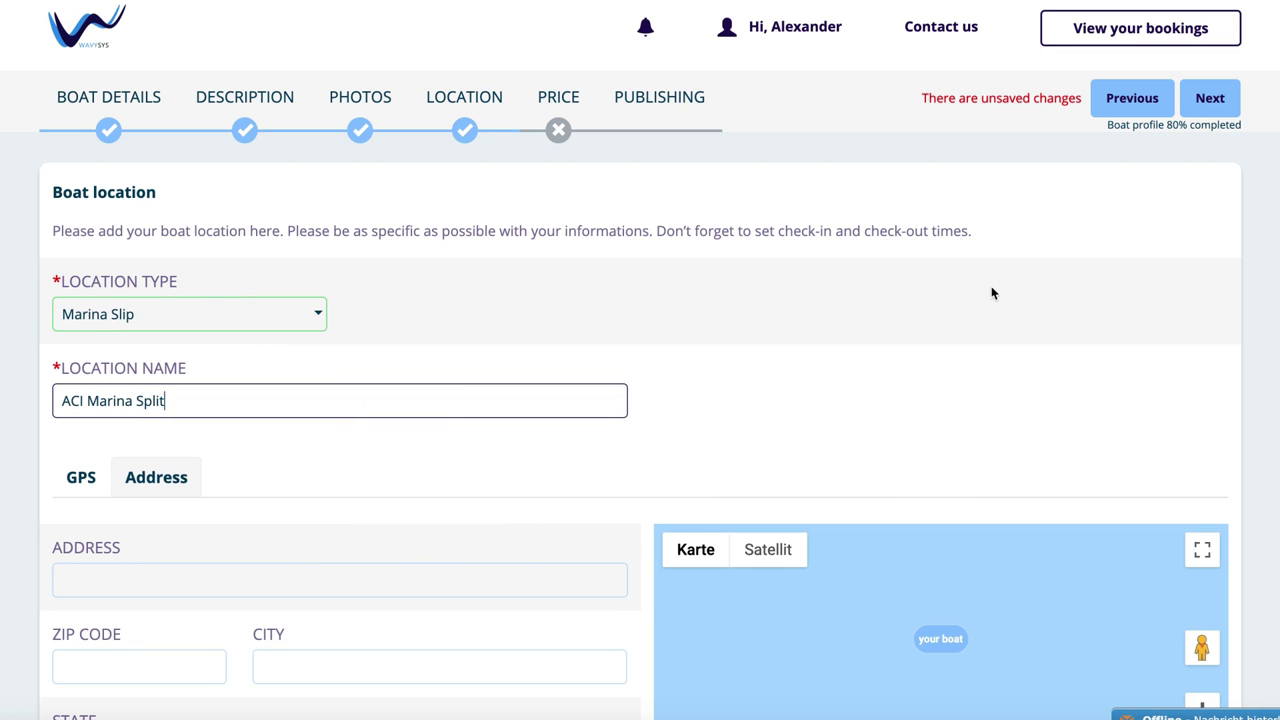
scroll(927, 420, down, 3)
click(598, 362)
text(Uvala Baluni 77)
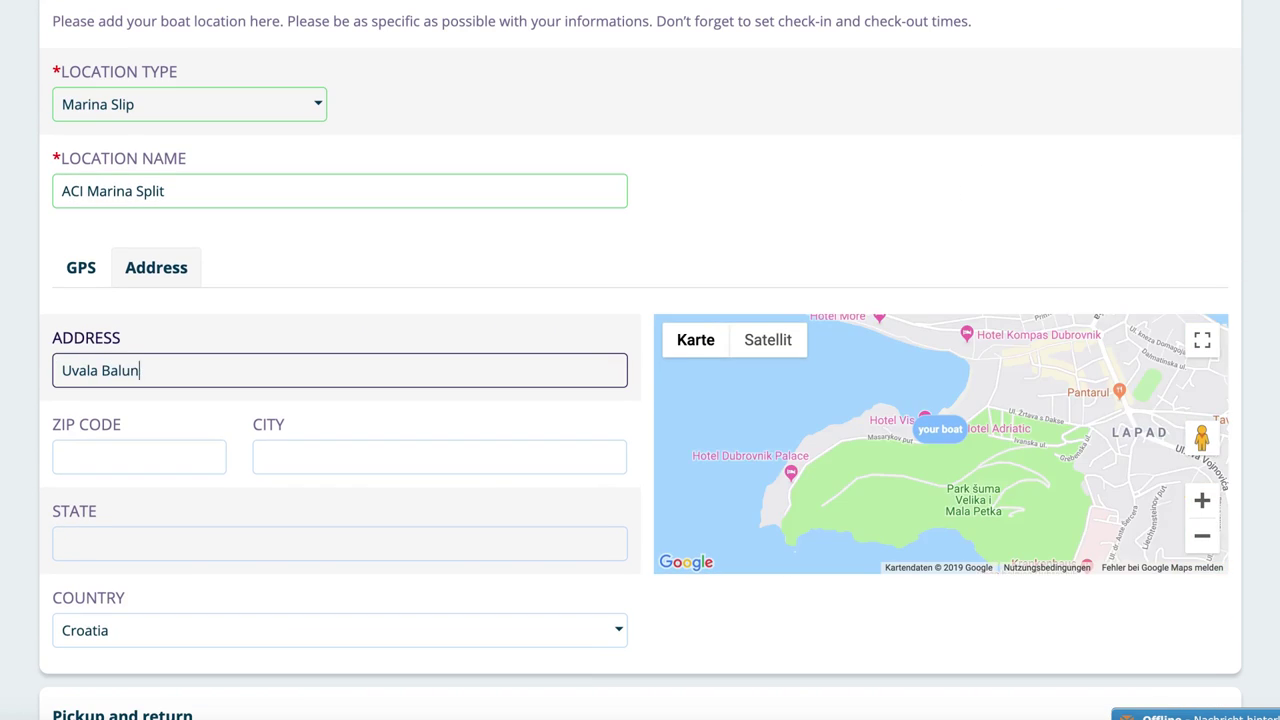
key(Tab)
text(21000)
key(Tab)
text(Split)
key(Tab)
text(Dalmatia)
click(414, 630)
scroll(400, 625, down, 10)
key(Escape)
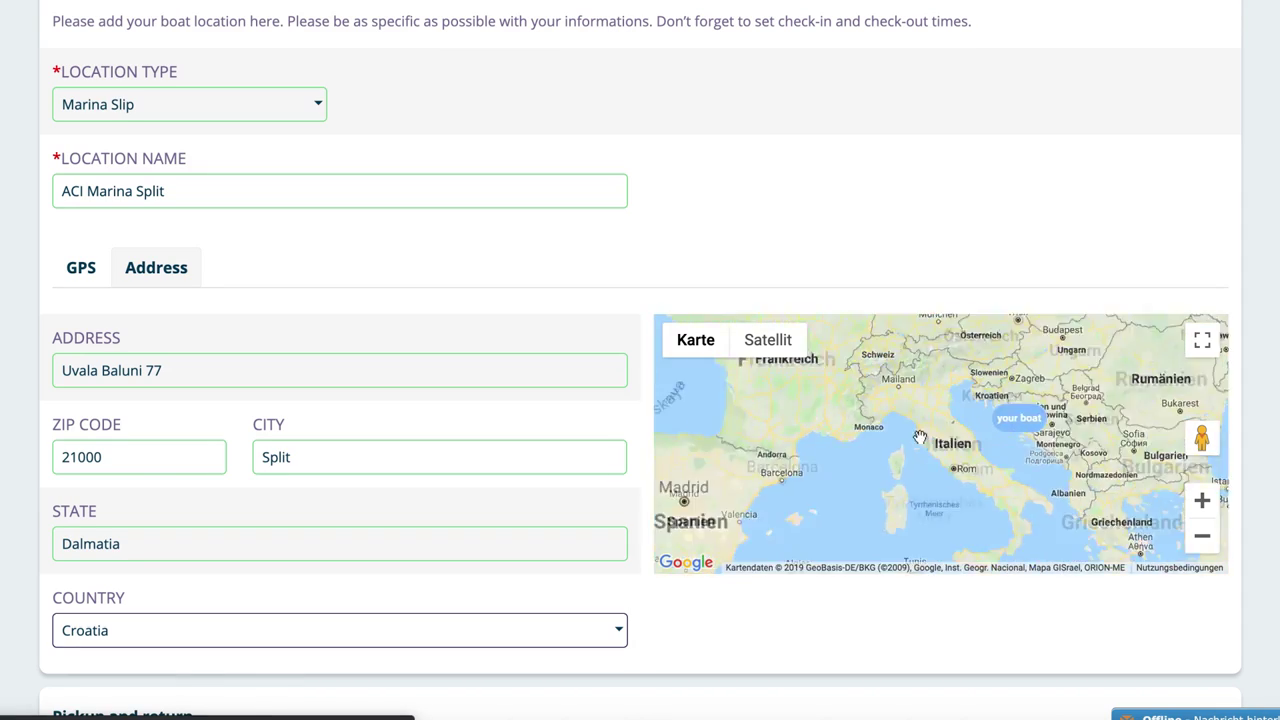
scroll(726, 578, down, 5)
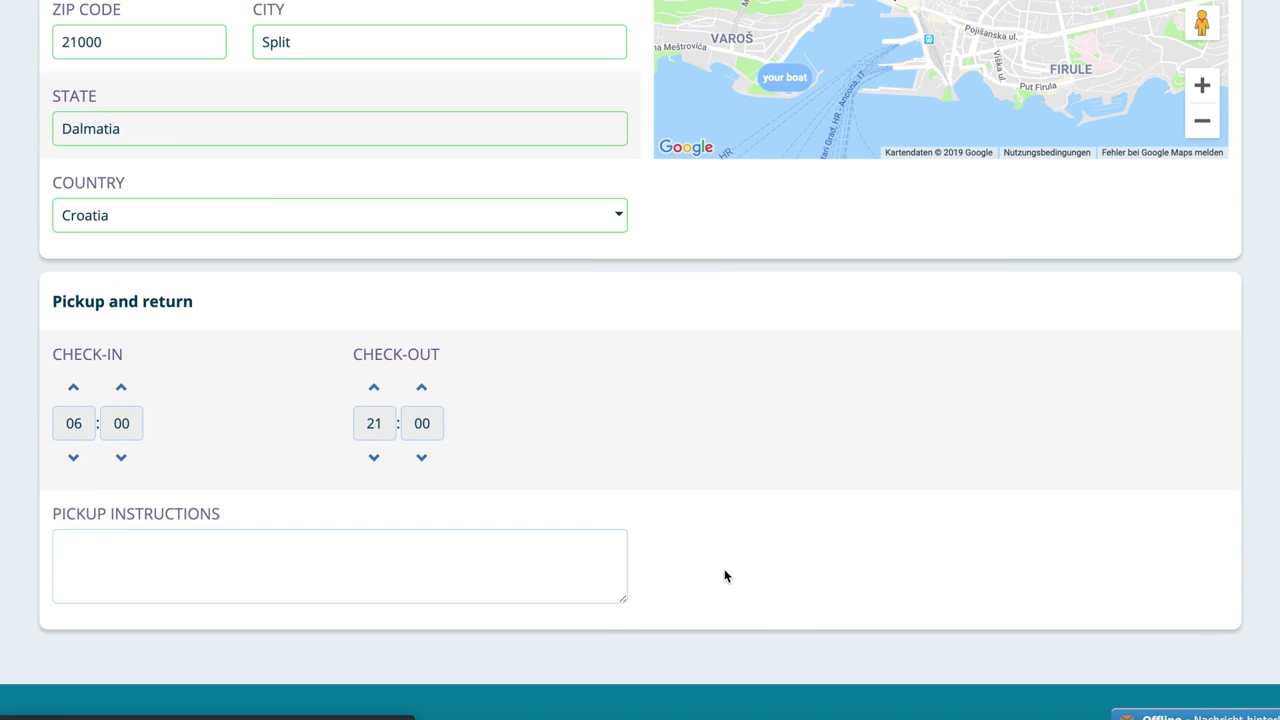
- Set check-in to 10:00, add key-handover pickup instructions, and save the location
click(73, 389)
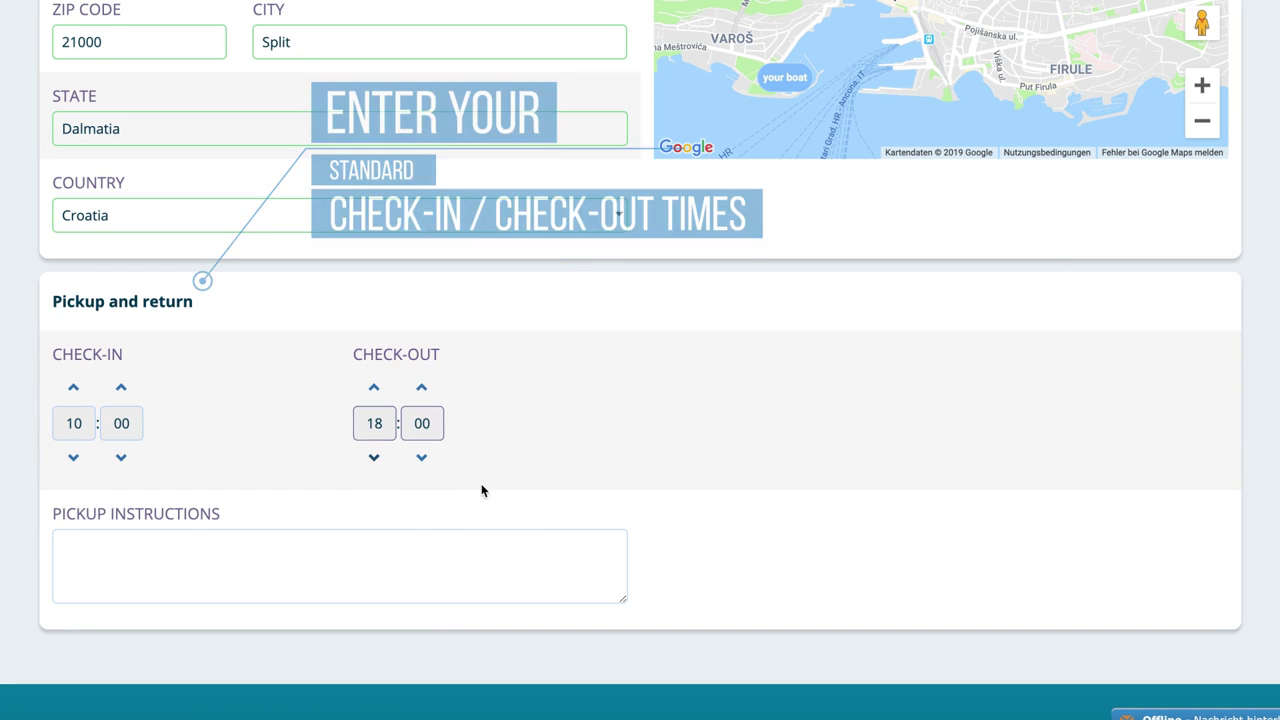
click(615, 565)
text(One of our employ)
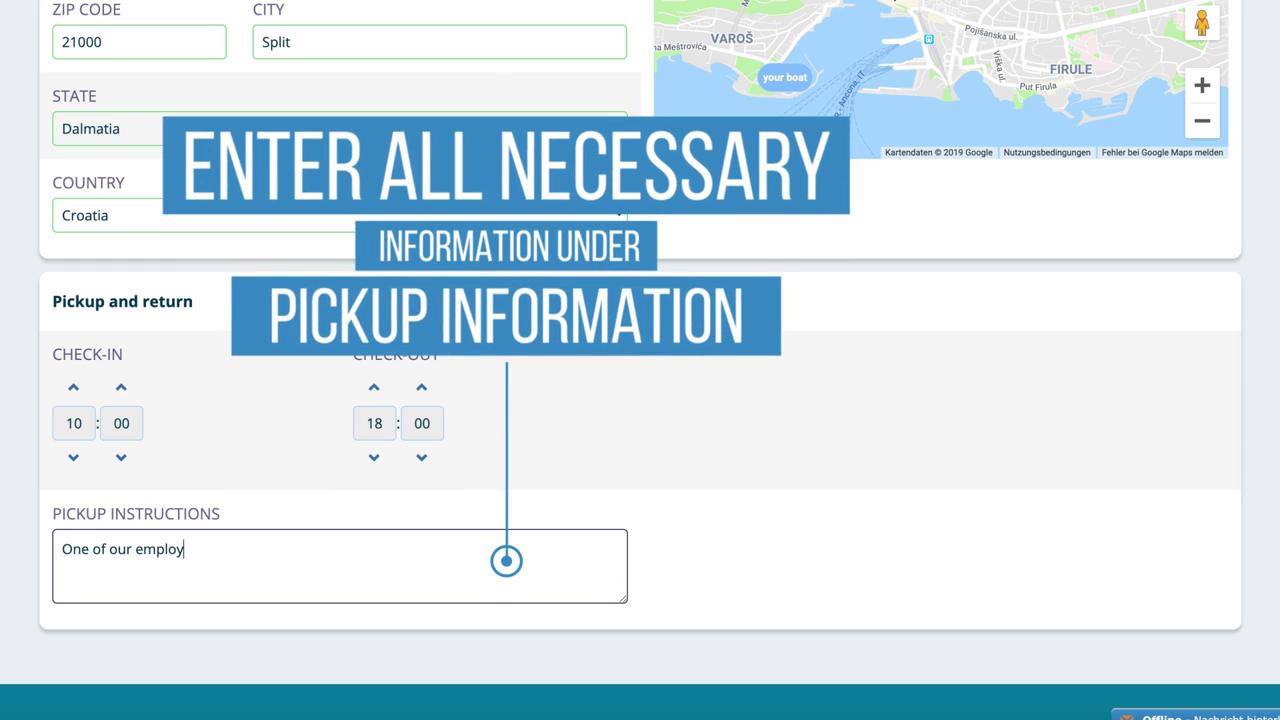
text(ees will meet with you at the location. He will hand over the keys)
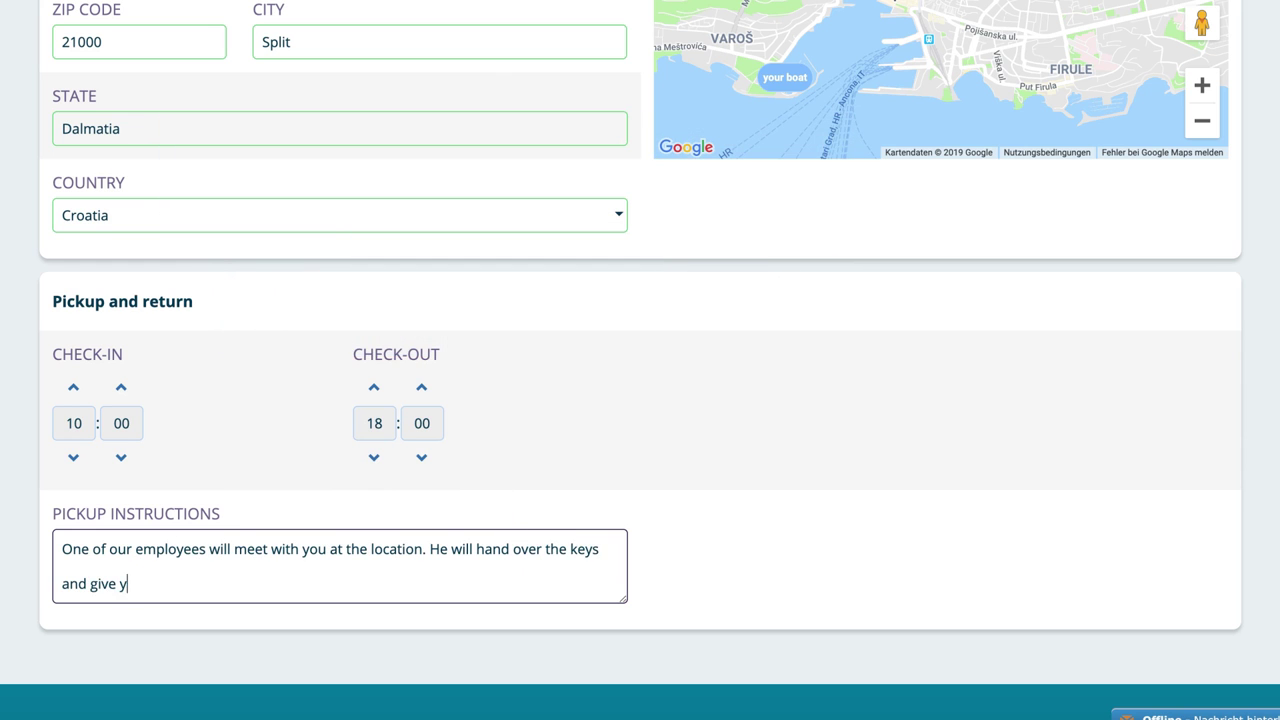
text( and give you a short introduction to the boat.)
click(774, 566)
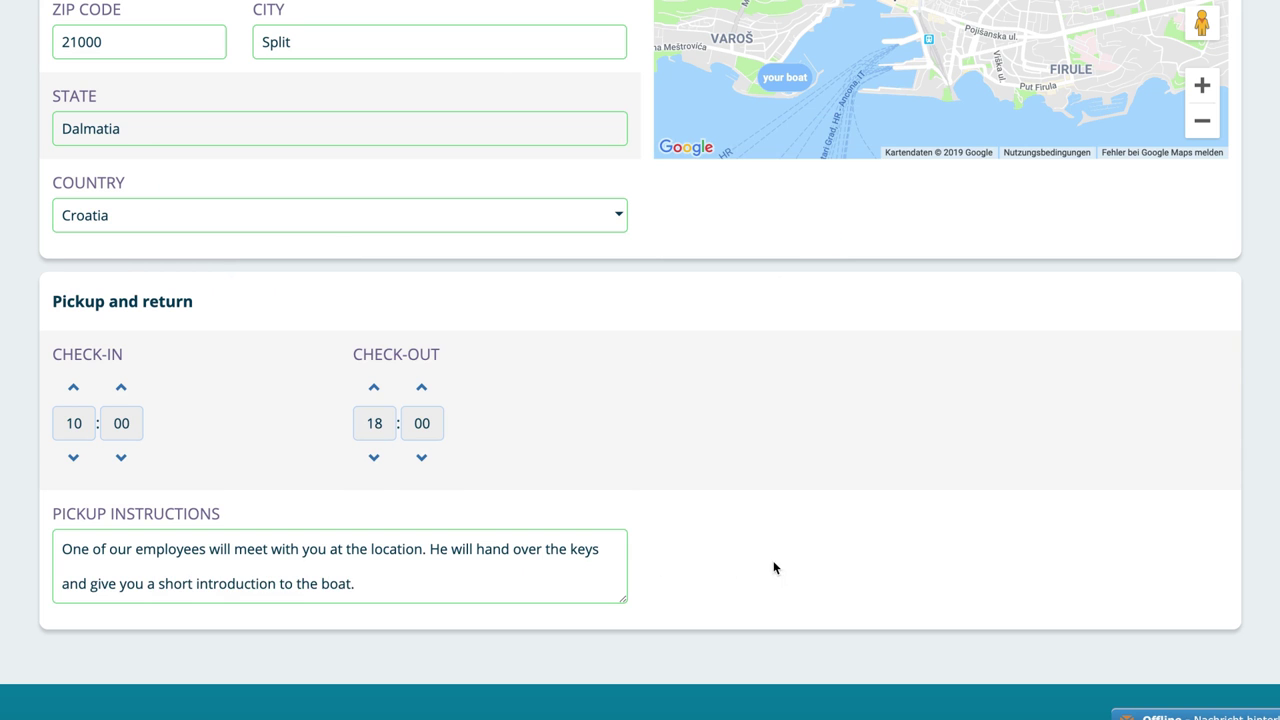
scroll(1260, 591, up, 6)
click(1222, 106)
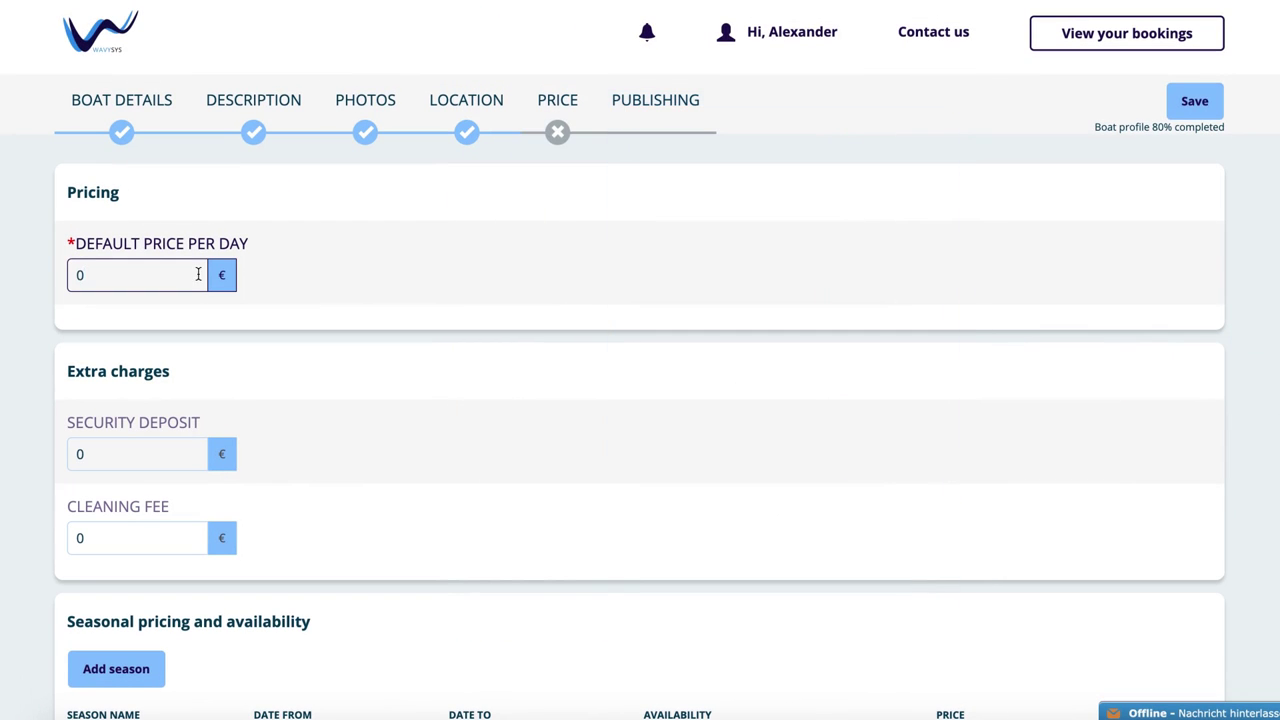
- Enter an 855 € default daily price and a 1000 € security deposit
text(855)
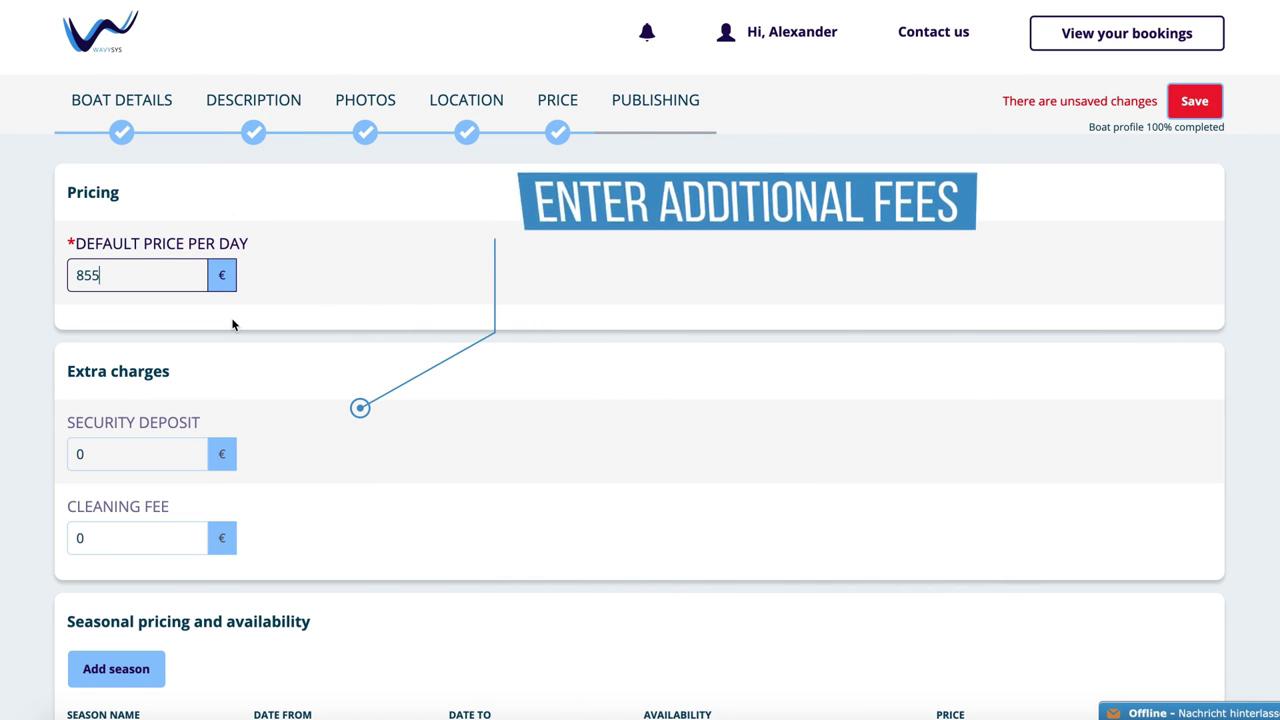
key(Tab)
text(1000)
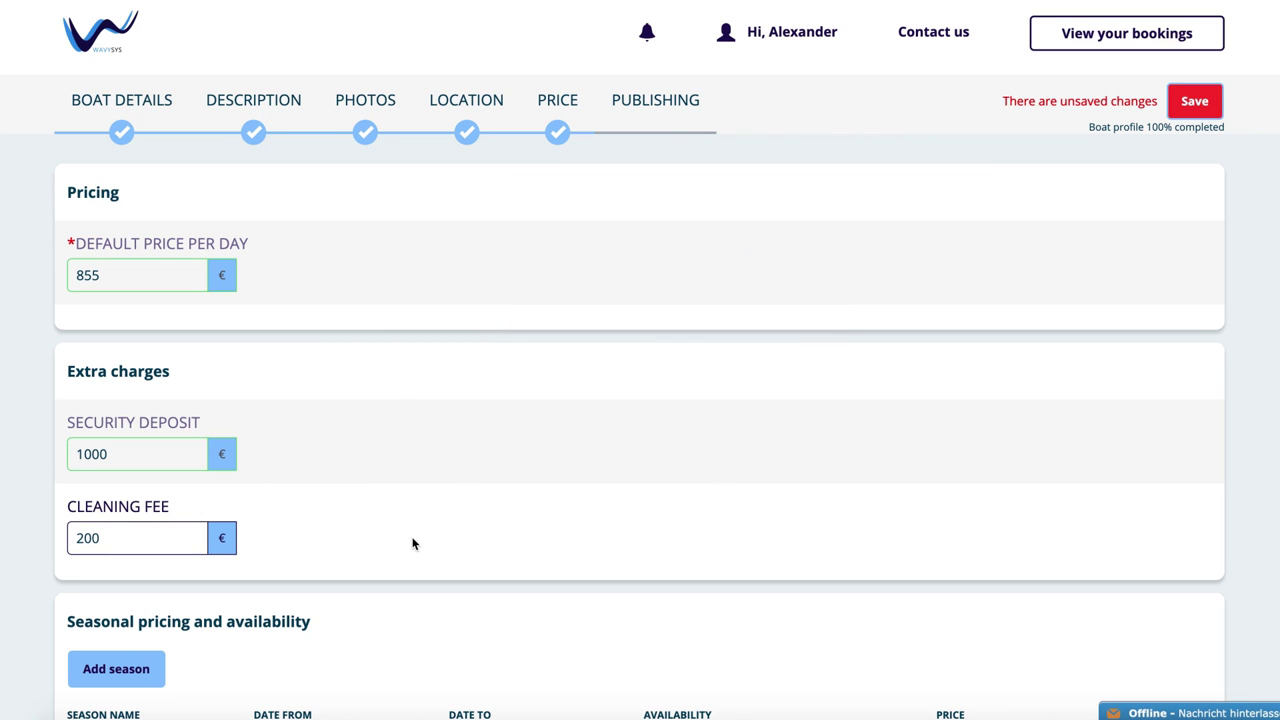
scroll(412, 543, down, 6)
- Add a 'winter break' season, 1 November 2018 to 3 March 2019, marked not available
click(116, 57)
click(155, 149)
text(winte)
click(420, 150)
double_click(274, 185)
double_click(274, 185)
double_click(274, 185)
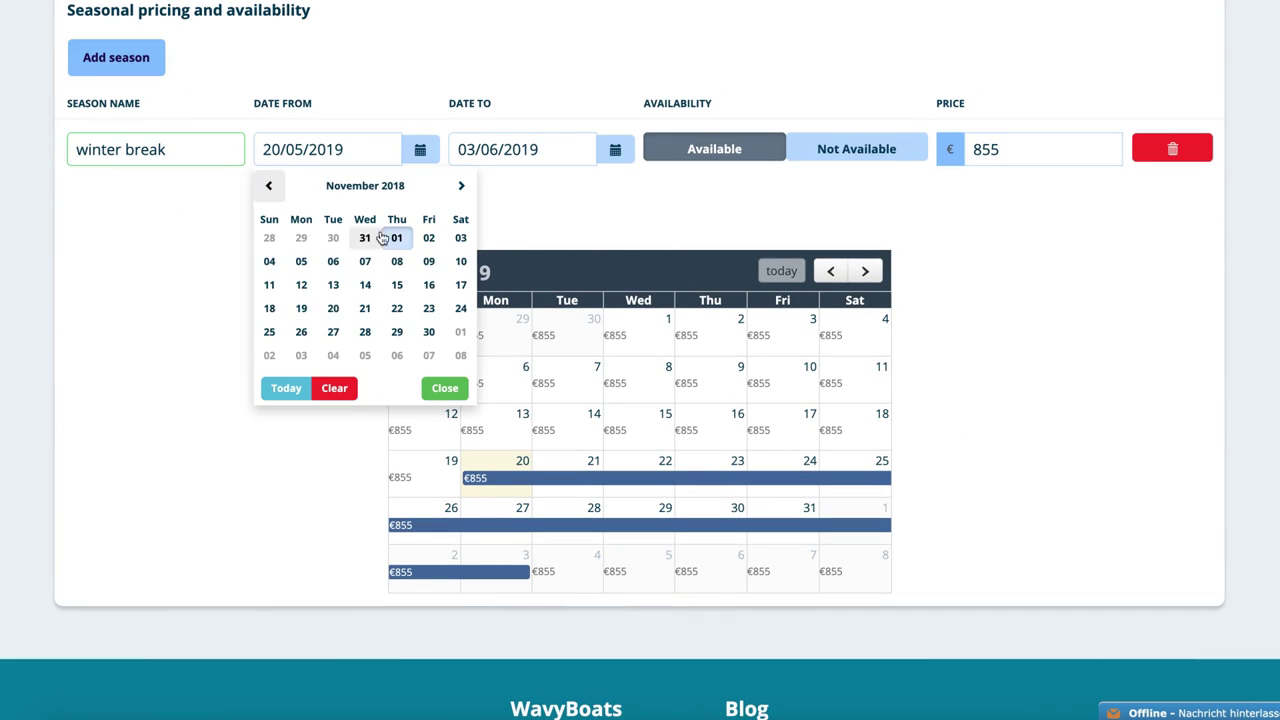
click(397, 237)
click(505, 150)
double_click(464, 186)
click(464, 186)
click(464, 261)
click(815, 160)
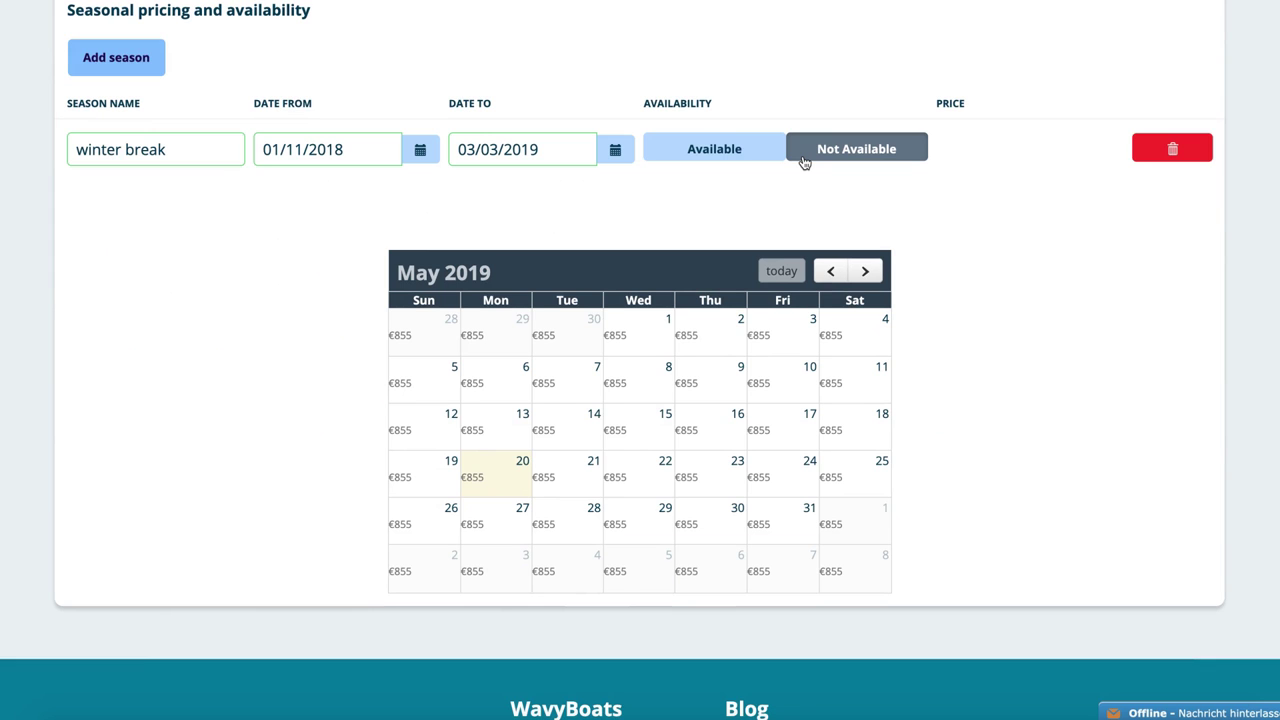
- Add a spring season from 4 March to 1 June 2019 and set its price
click(116, 57)
click(196, 195)
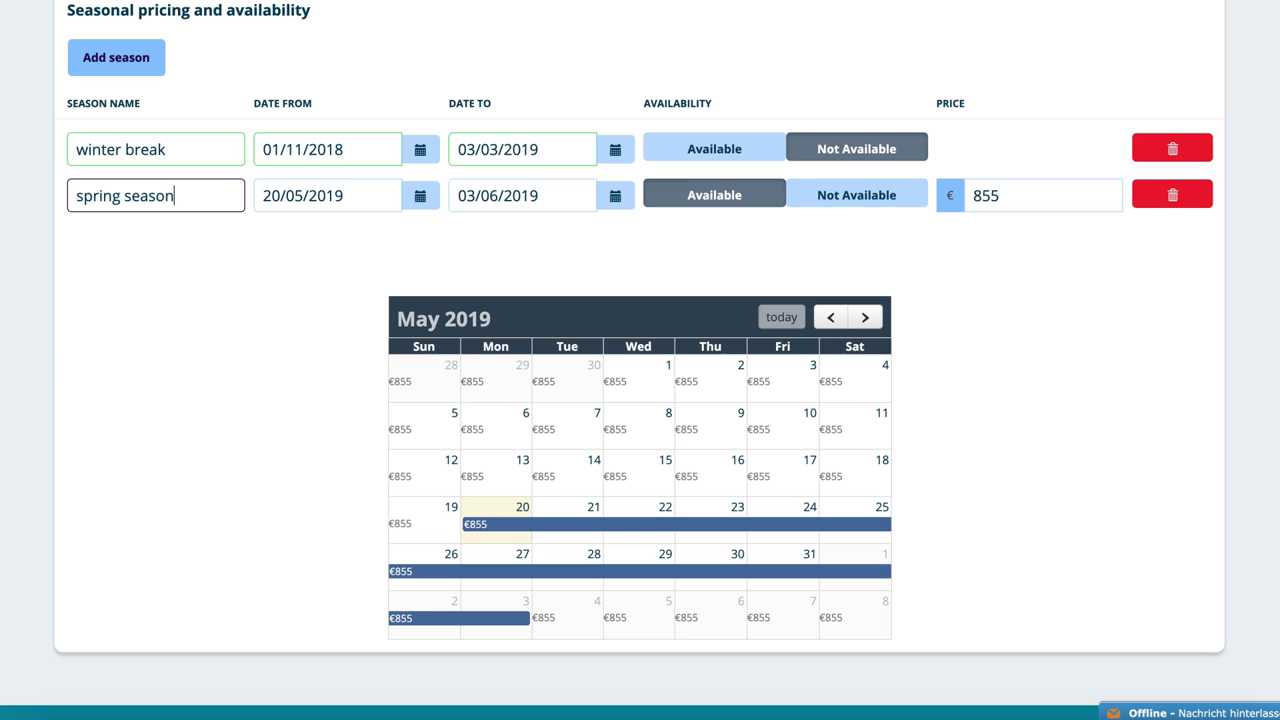
click(420, 195)
double_click(268, 231)
click(301, 307)
click(615, 195)
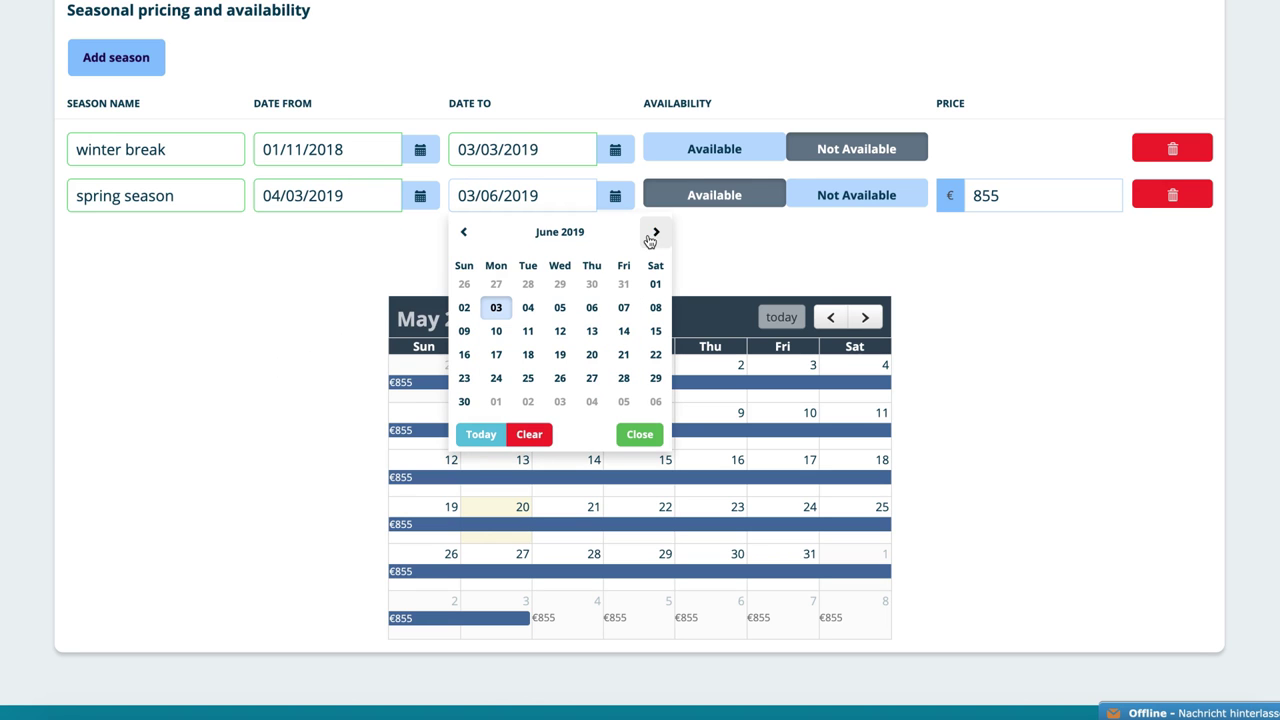
click(655, 285)
click(1053, 198)
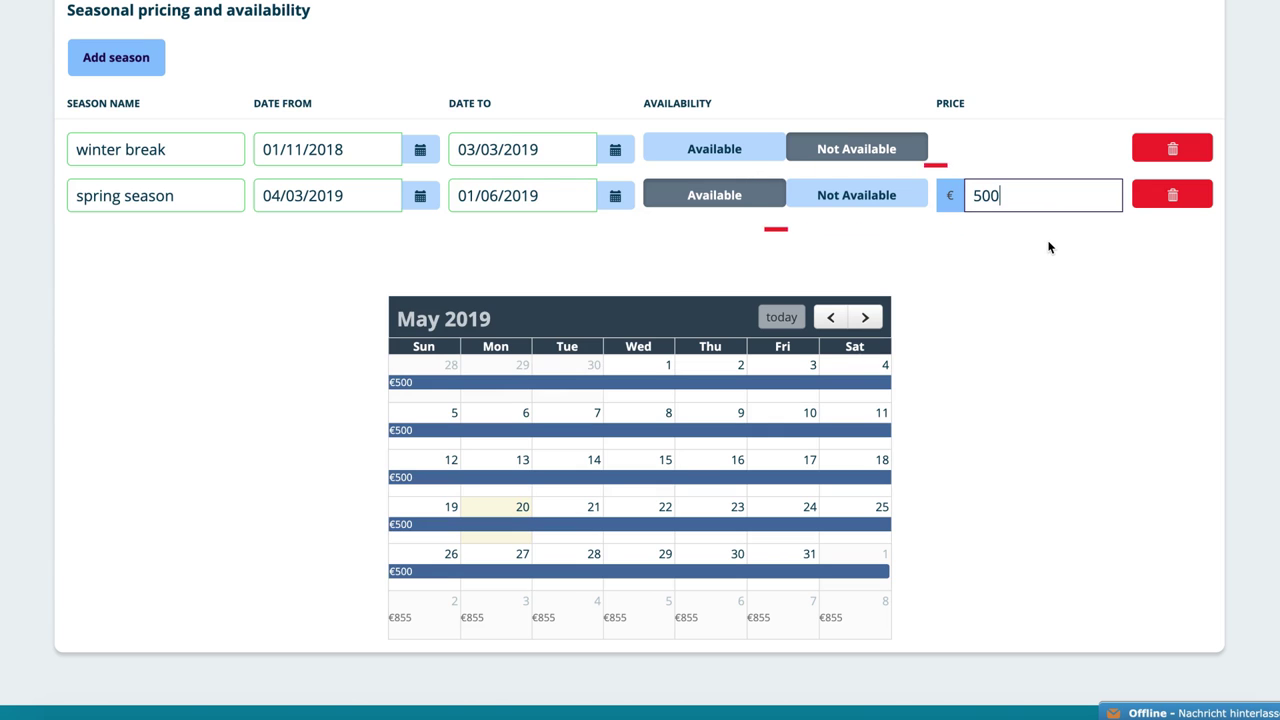
- Add a 'main season' from 17 June to 31 August 2019
click(116, 57)
text(main season)
click(420, 241)
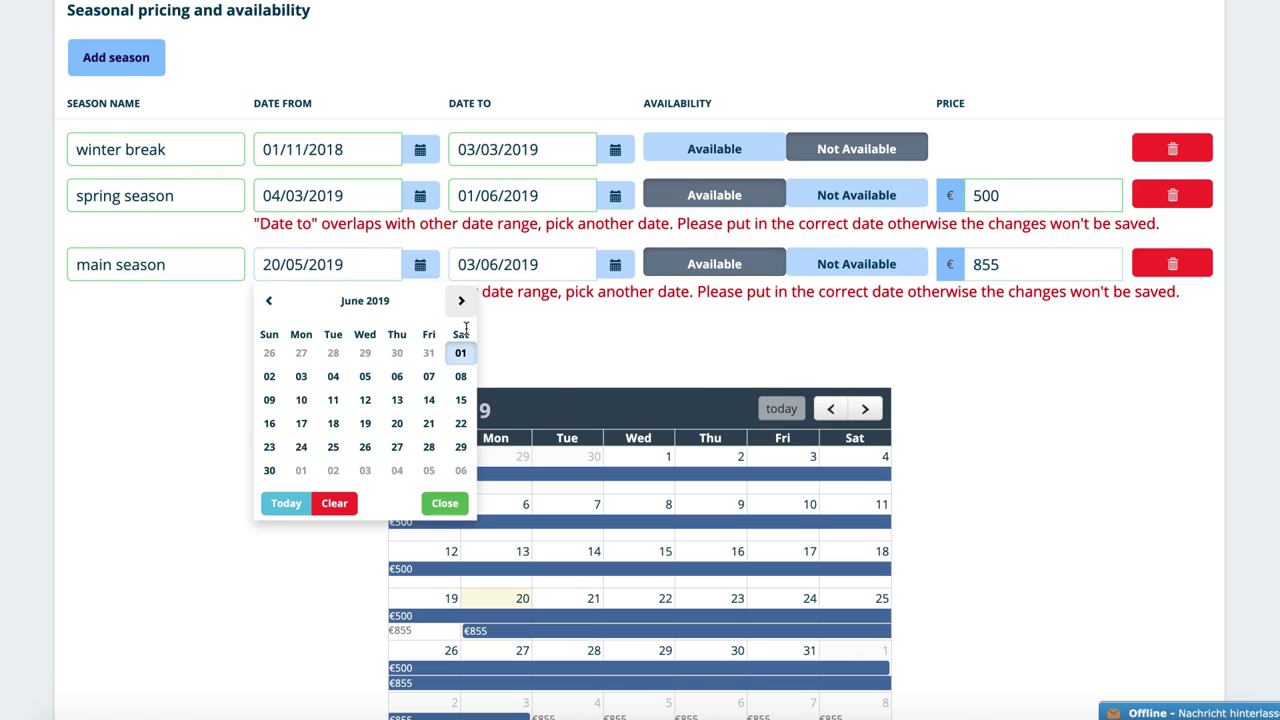
click(300, 400)
click(615, 241)
click(653, 280)
click(653, 280)
click(655, 424)
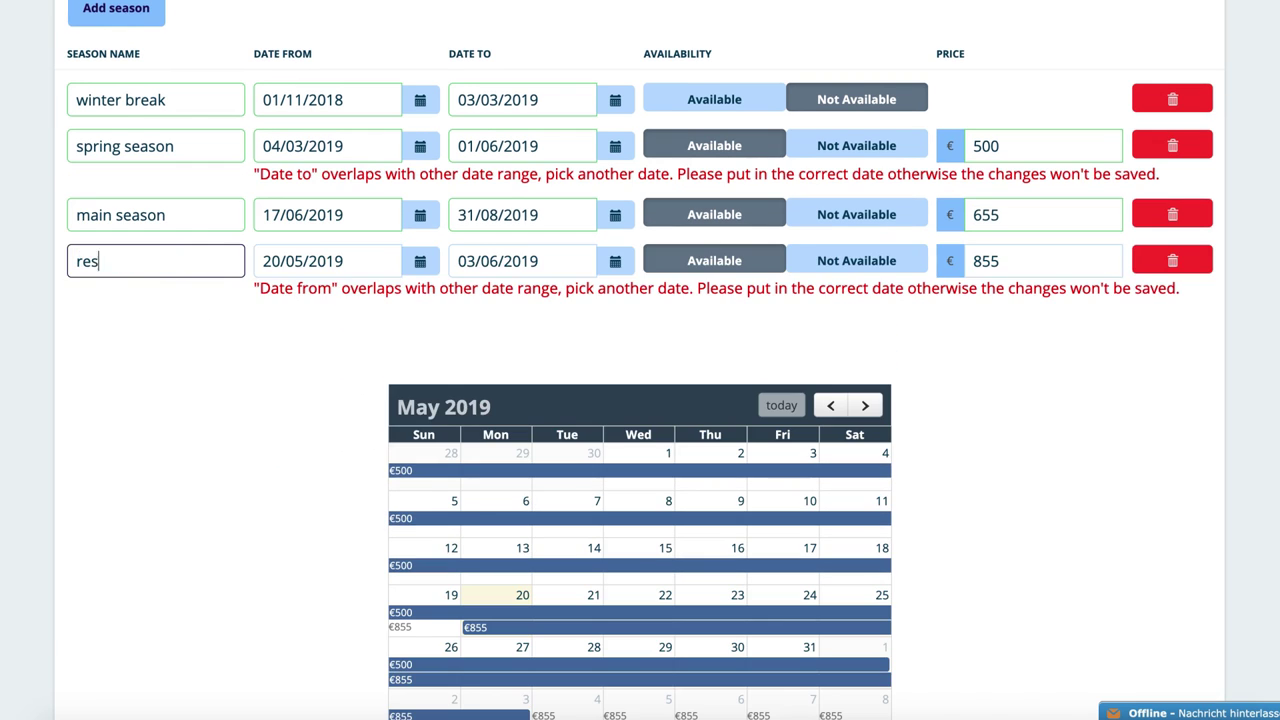
- Add a reservations period blocking 2 to 14 September 2019
text(ervation)
click(420, 261)
click(460, 297)
click(460, 297)
click(460, 297)
click(306, 346)
click(615, 238)
click(652, 358)
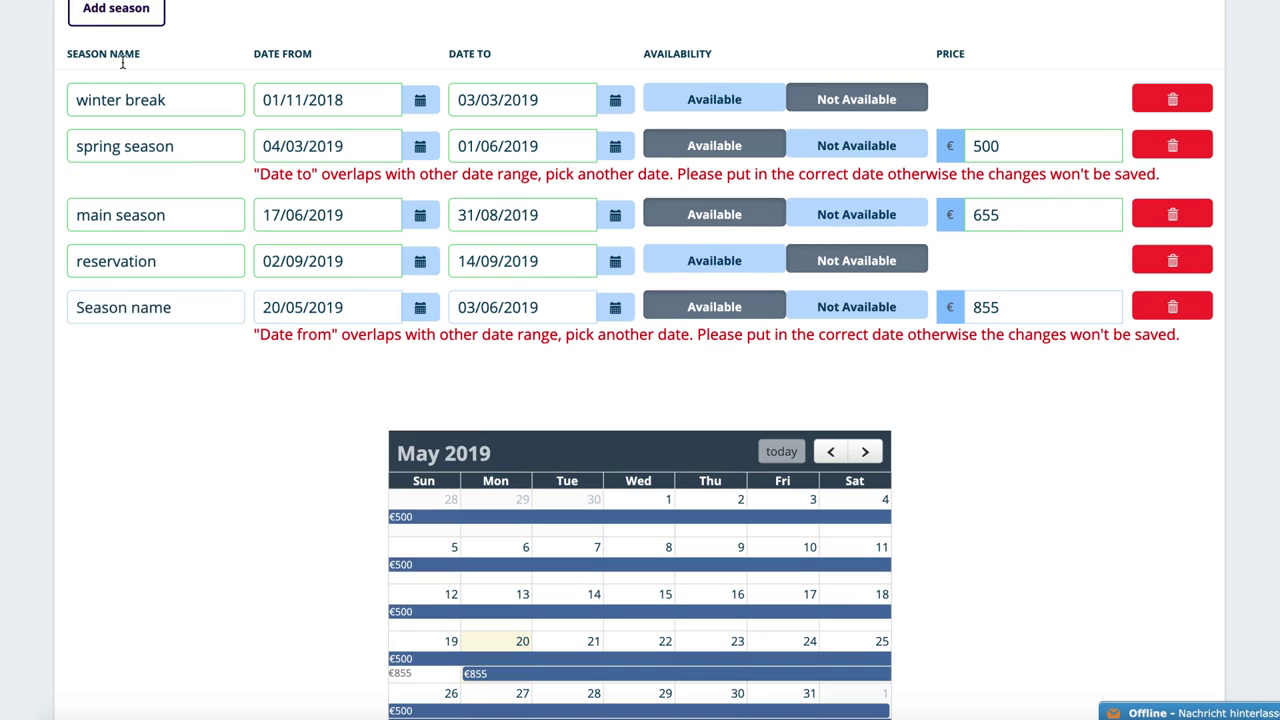
text(season end)
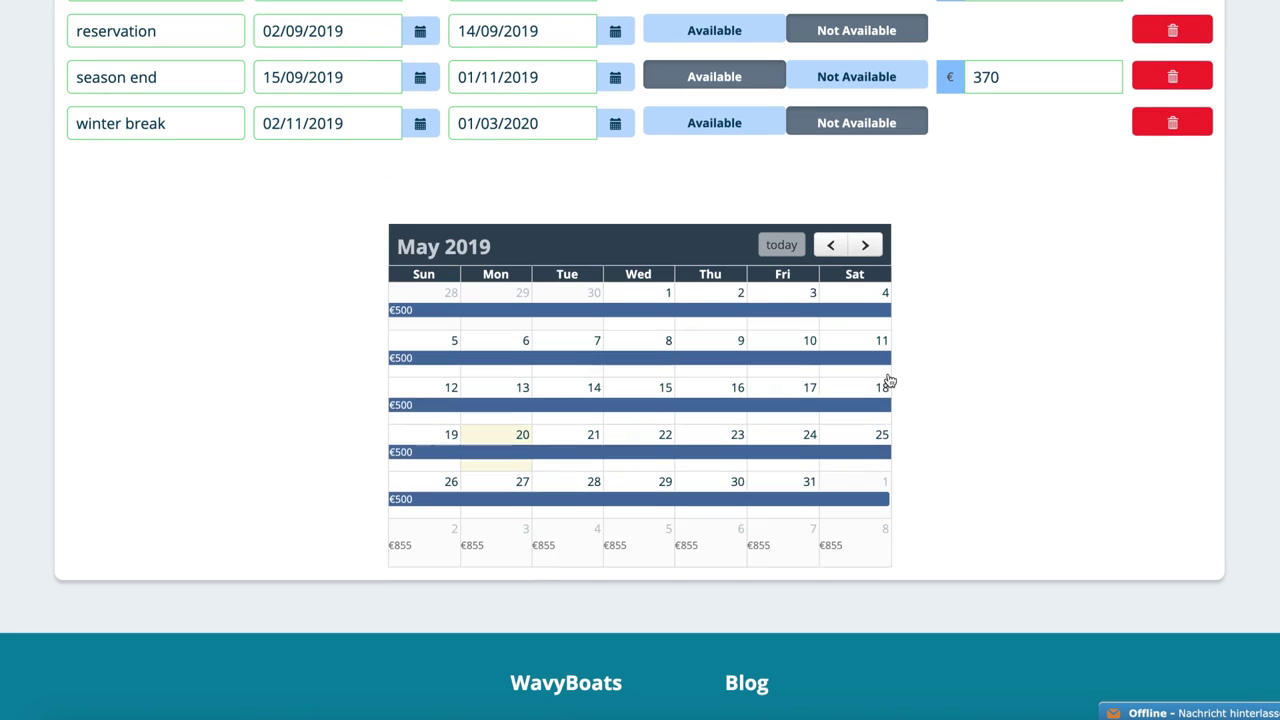
- End the second winter break on 1 March 2020, check availability, and save the pricing
click(865, 241)
click(872, 246)
click(872, 246)
click(872, 246)
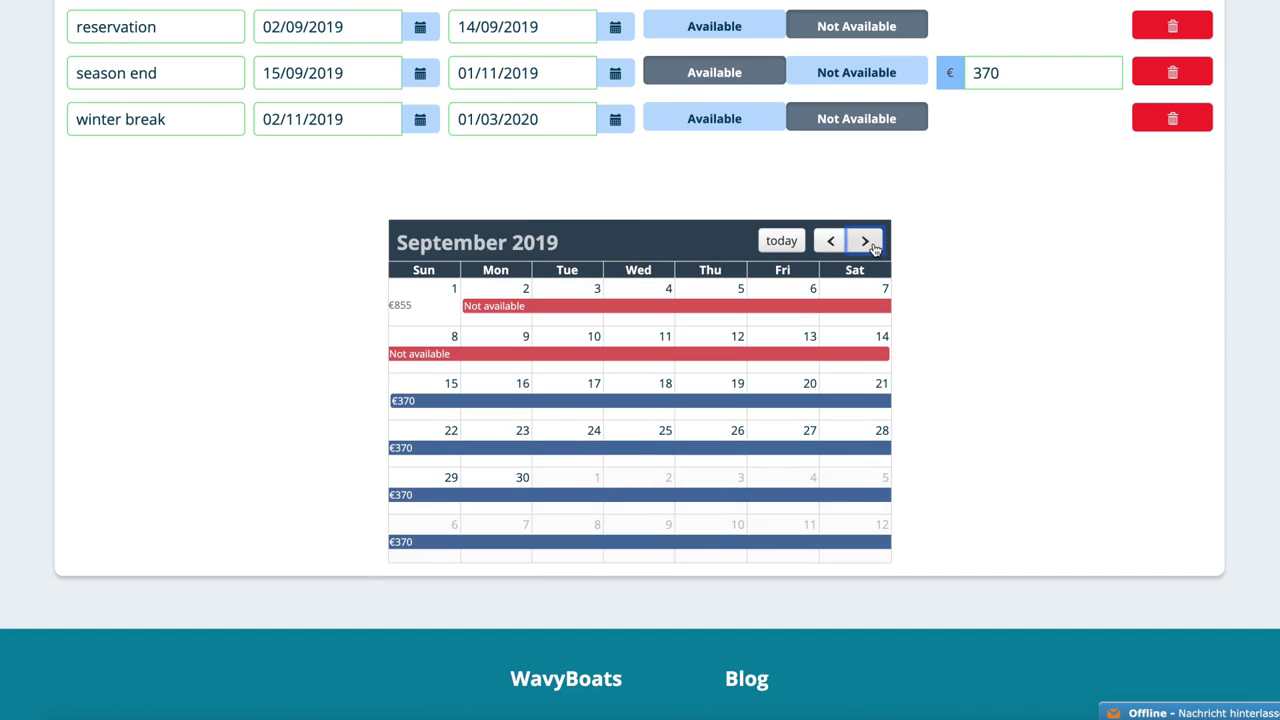
click(873, 247)
click(866, 241)
click(866, 241)
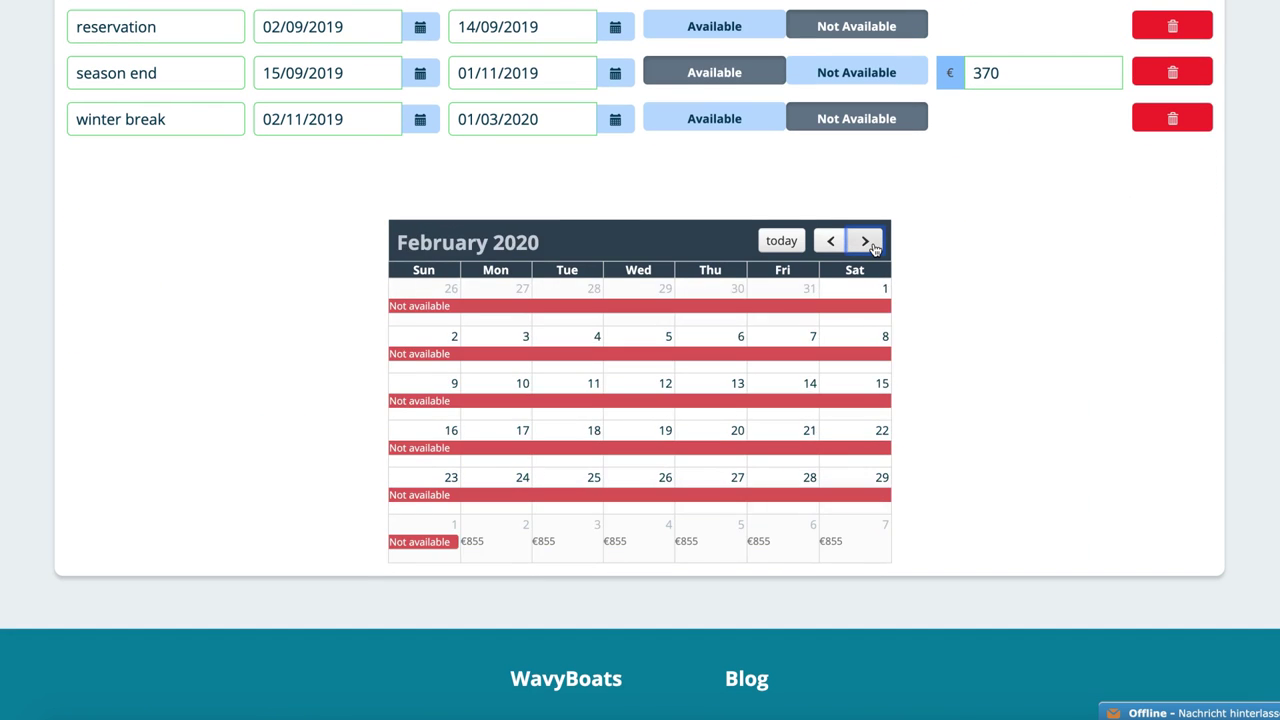
scroll(873, 245, up, 10)
click(1194, 101)
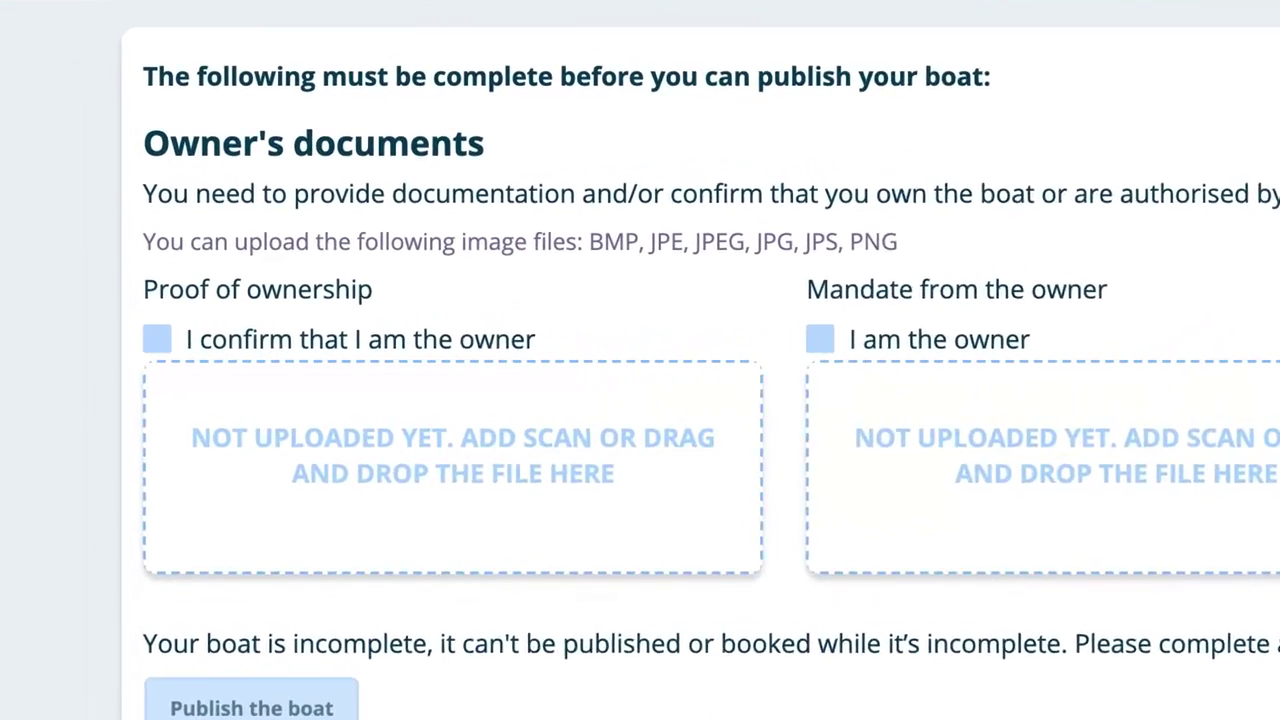
- Confirm boat ownership and attach Proof of Wnership V2.jpg from the FAQ folder
click(156, 338)
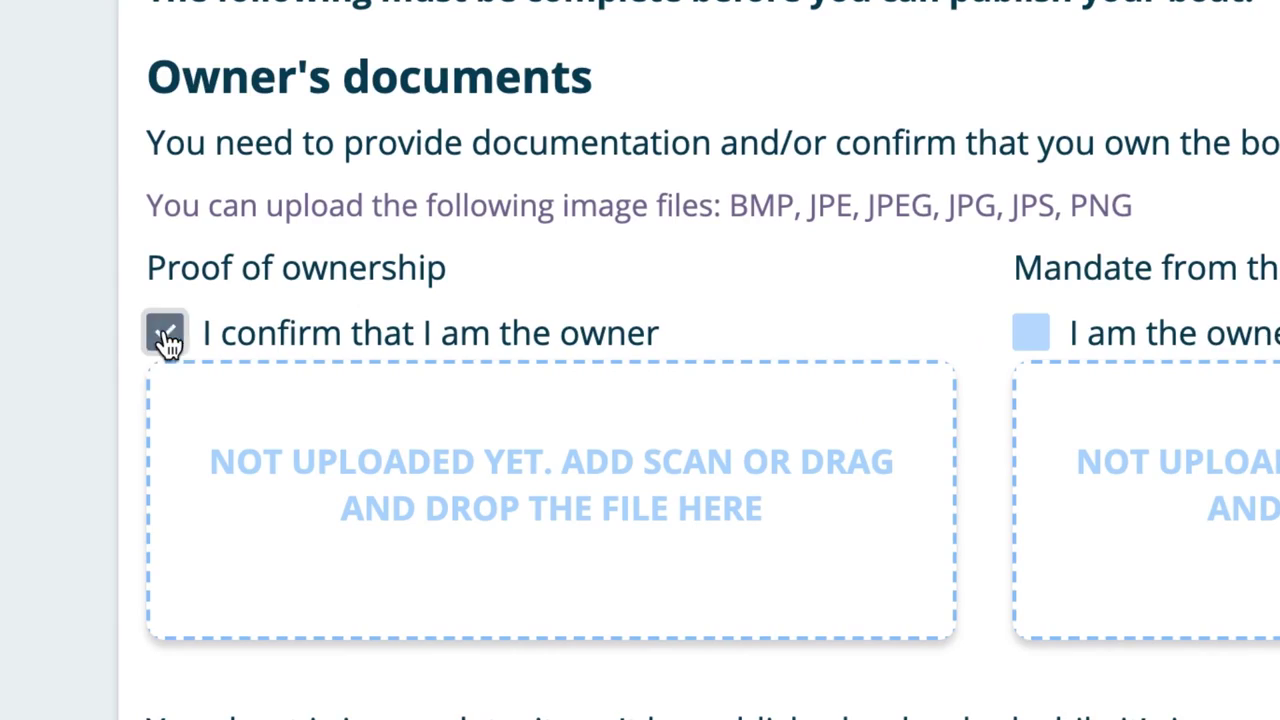
click(439, 457)
click(600, 6)
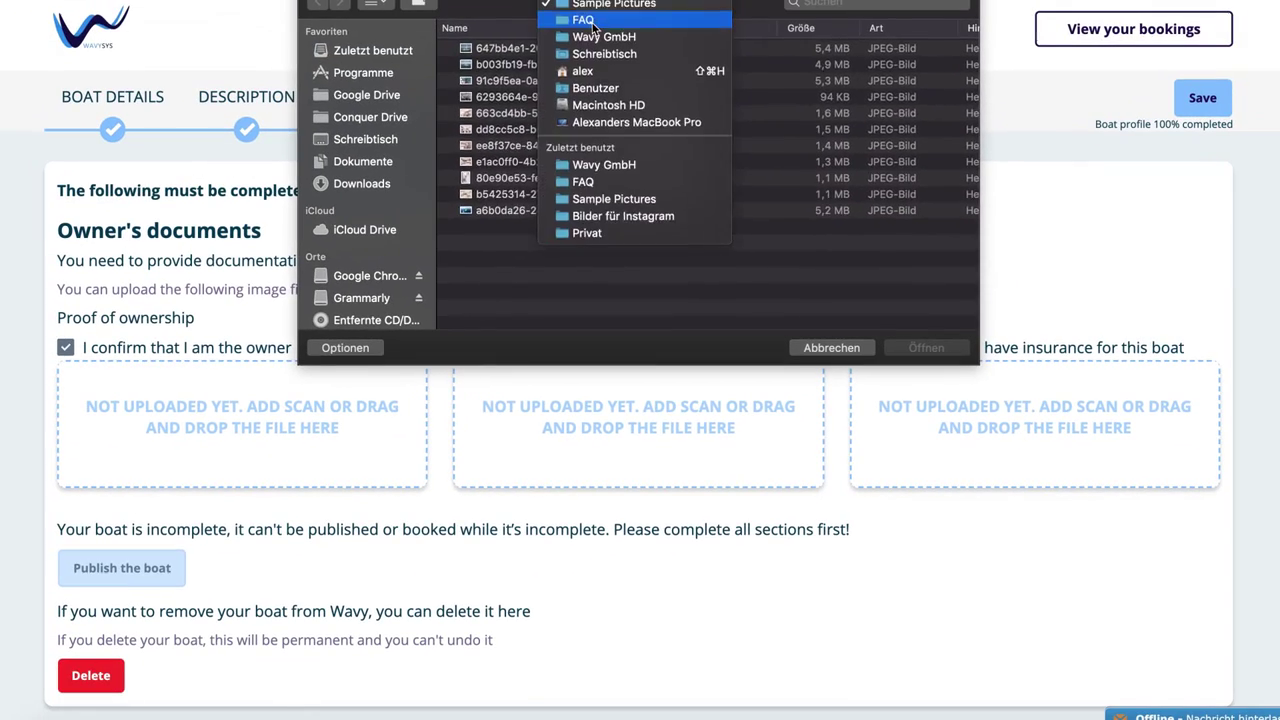
click(585, 22)
double_click(540, 226)
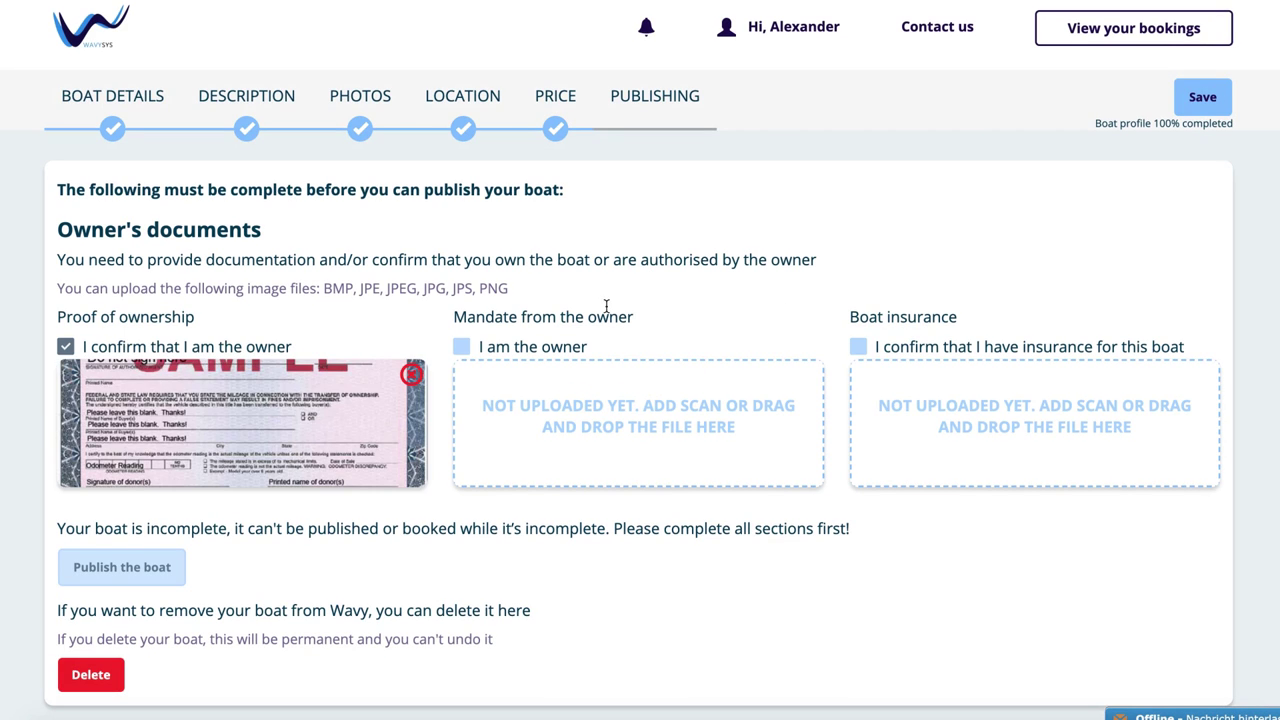
- Confirm the mandate and insurance, upload Boat Insurance V2.jpg, and publish the boat
click(461, 346)
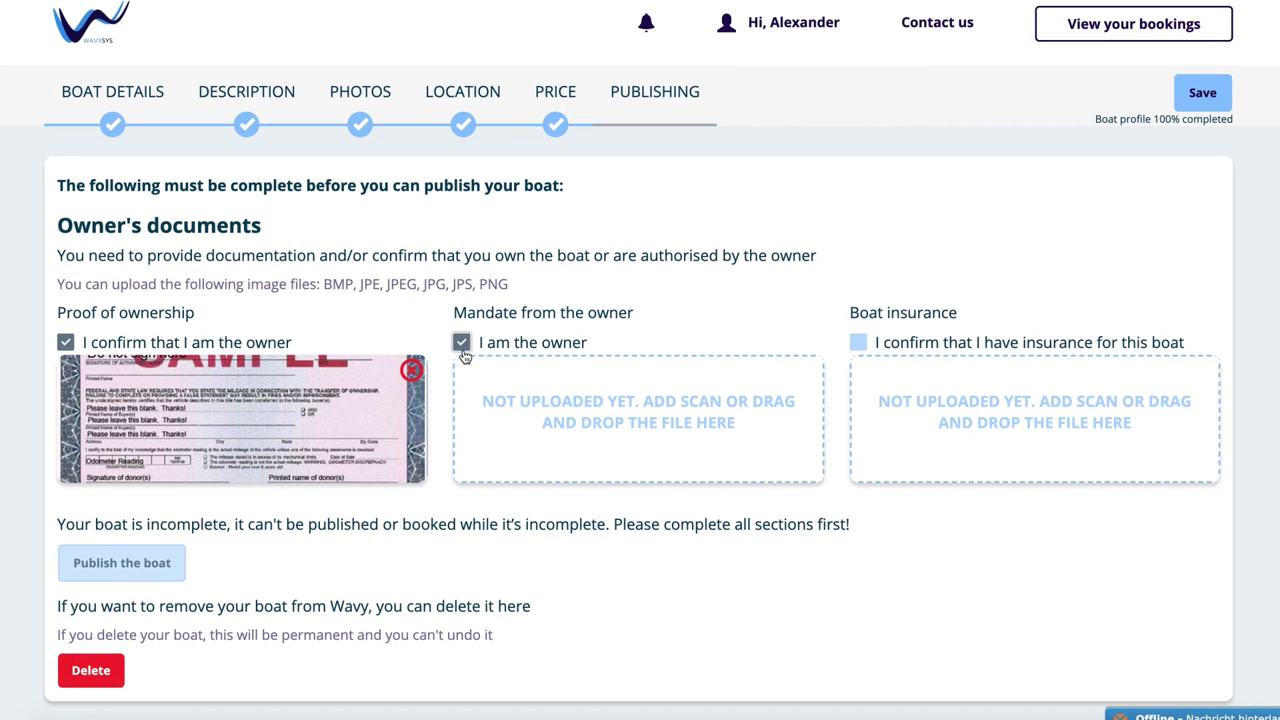
click(864, 343)
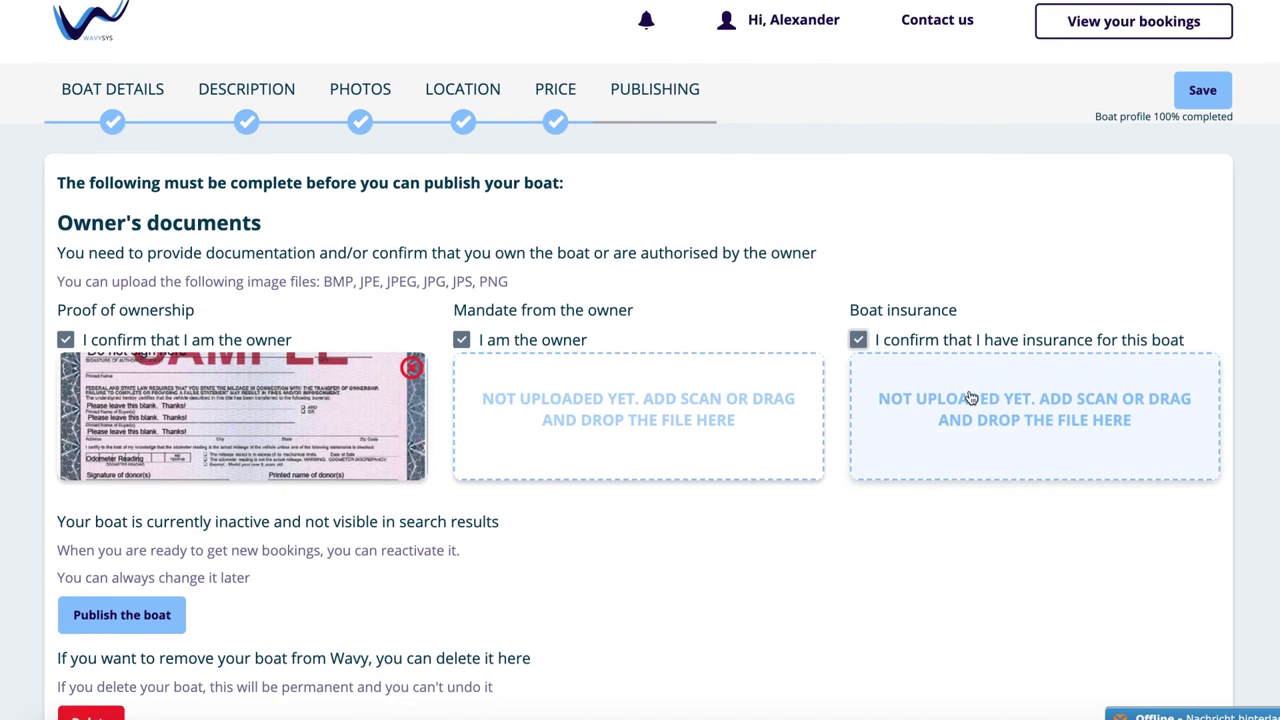
click(970, 398)
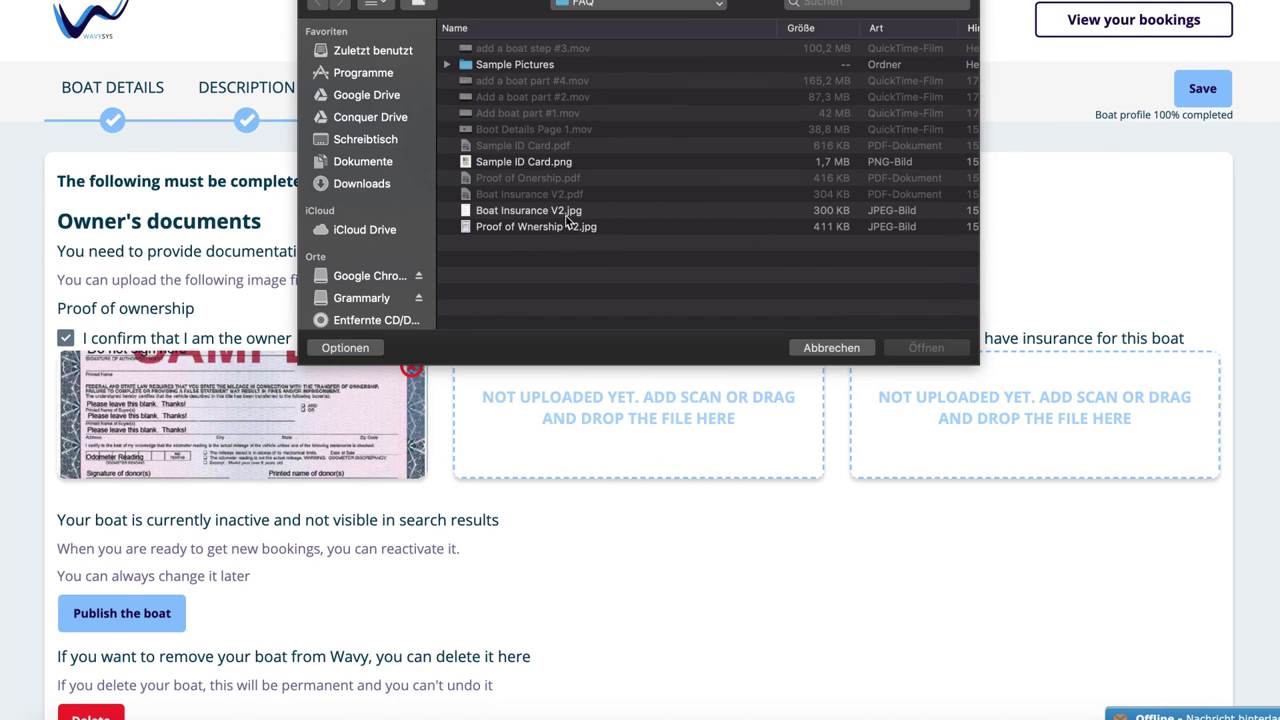
click(566, 212)
click(912, 348)
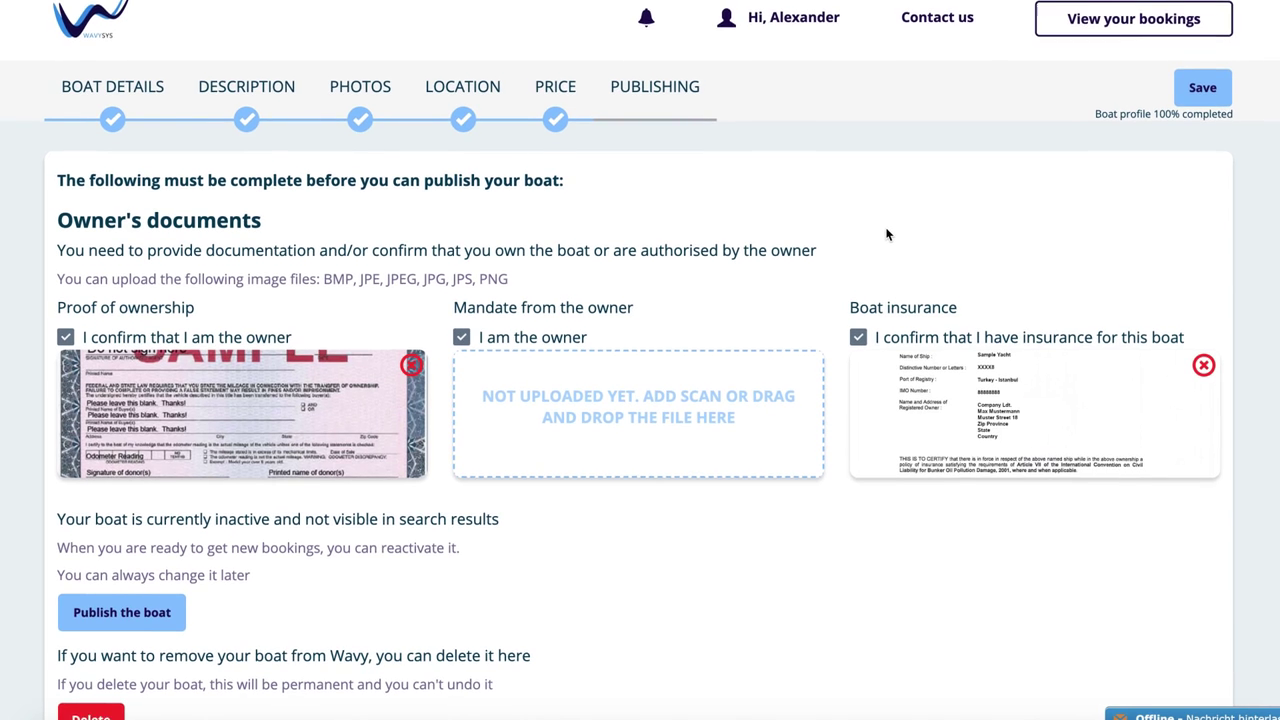
scroll(885, 234, down, 1)
click(151, 571)
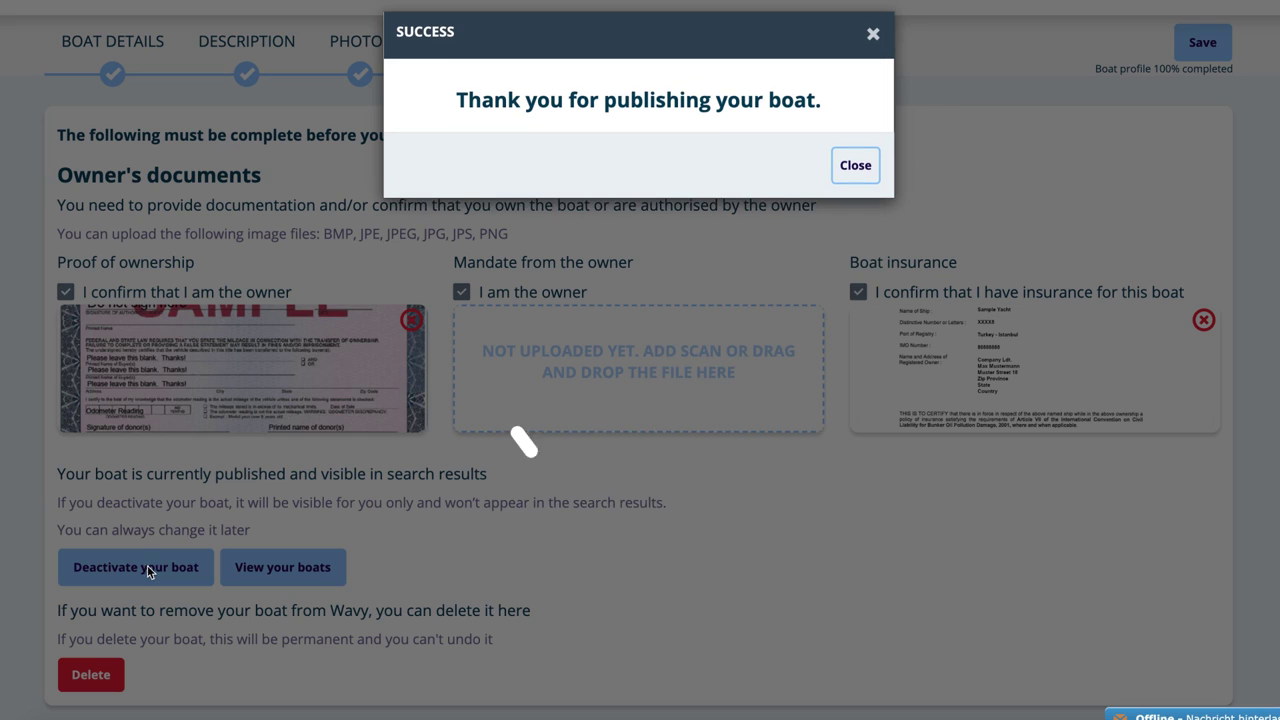